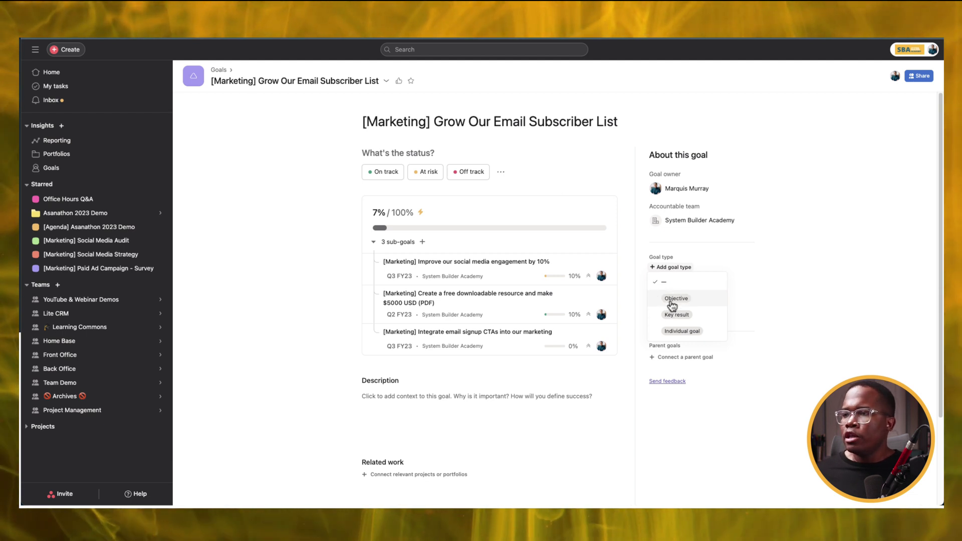
Step: Set the email subscriber list goal's type to Objective and its social media engagement sub-goal's type to Key result
{"action": "left_click", "coordinate": [672, 301]}
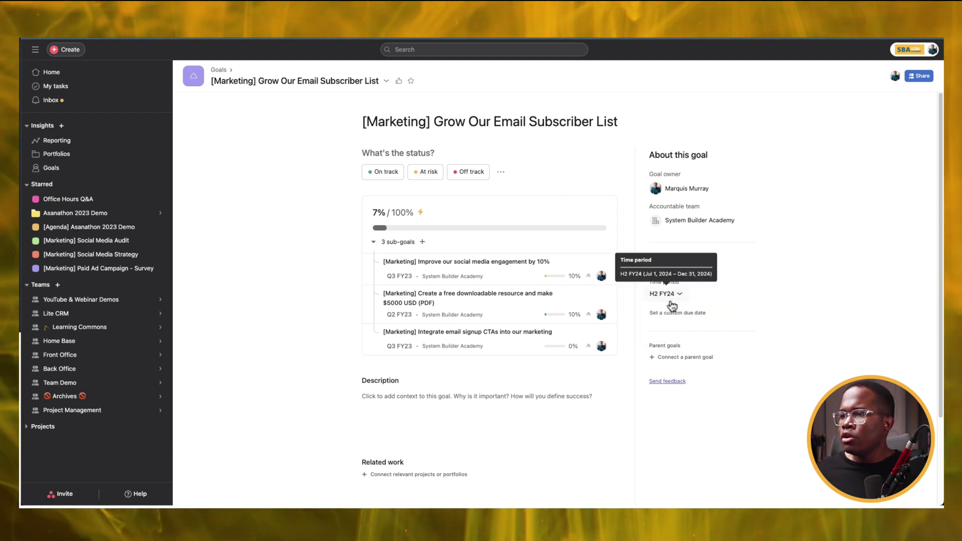
{"action": "left_click", "coordinate": [431, 263]}
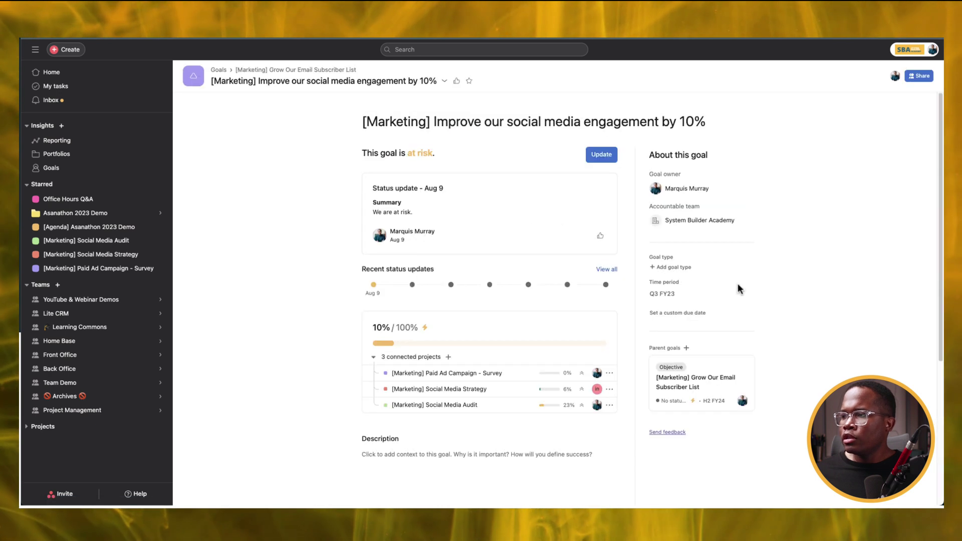
{"action": "left_click", "coordinate": [676, 268]}
{"action": "left_click", "coordinate": [670, 320]}
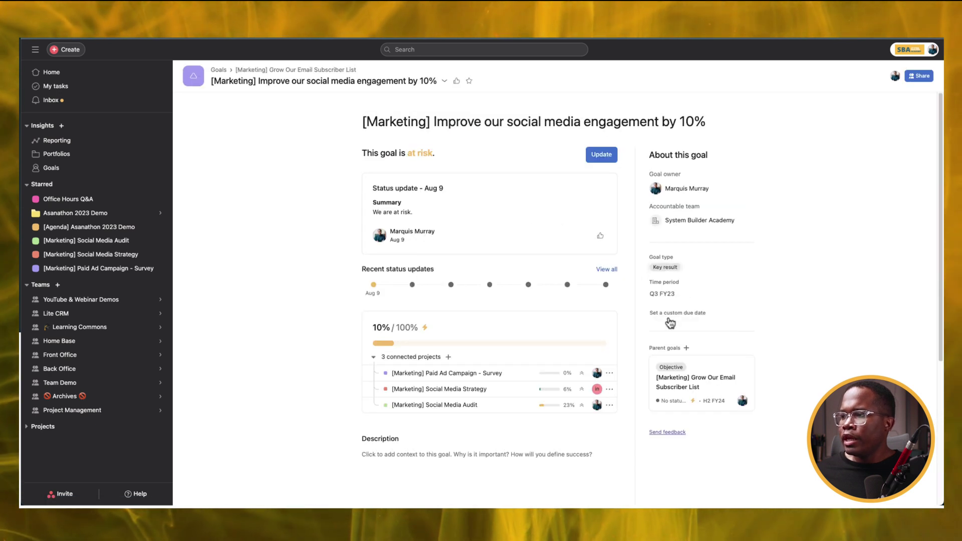
Step: Return to the company goals overview and check the goal type labels on the email subscriber list goal and its sub-goals
{"action": "left_click", "coordinate": [311, 70]}
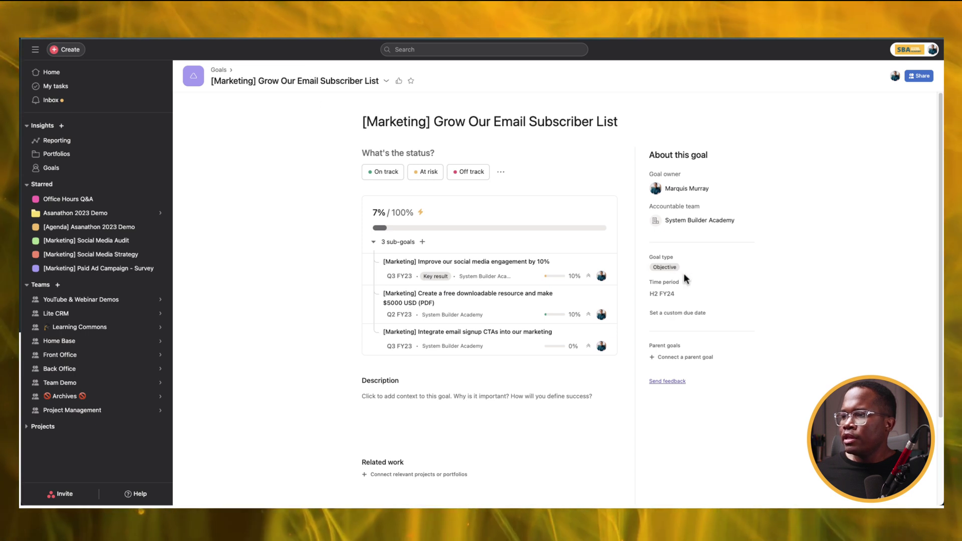
{"action": "left_click", "coordinate": [220, 70]}
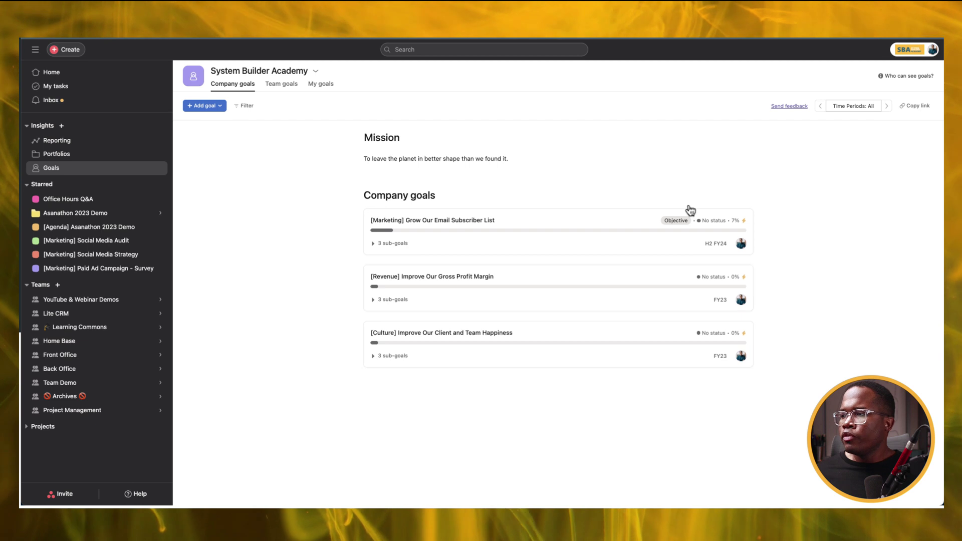
{"action": "left_click", "coordinate": [372, 244]}
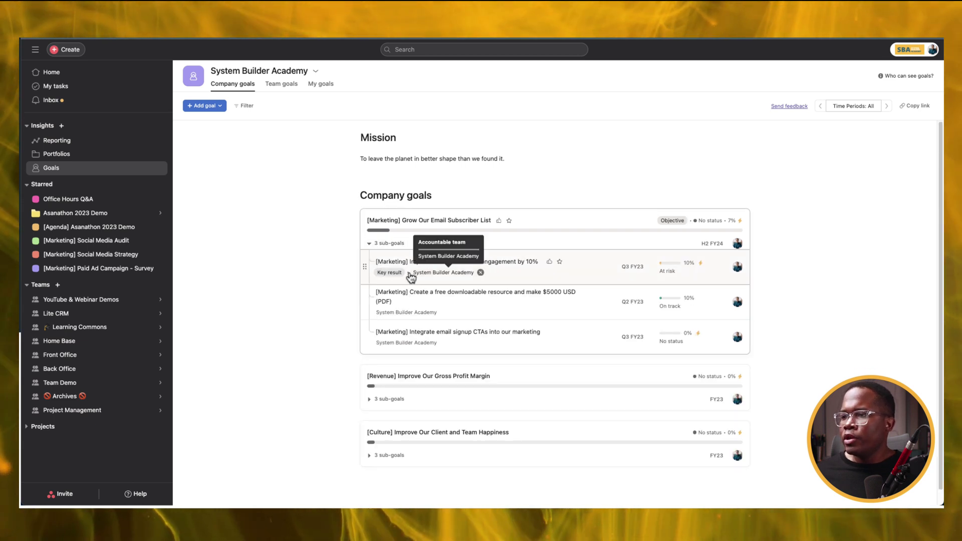
{"action": "left_click", "coordinate": [369, 244]}
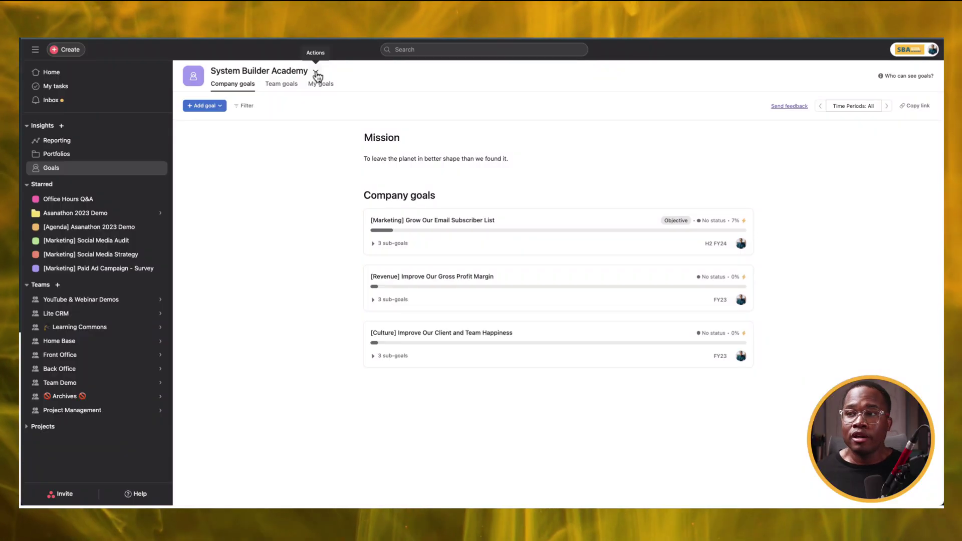
Step: Open the organization's goal settings and unpublish the Objective template
{"action": "left_click", "coordinate": [315, 72]}
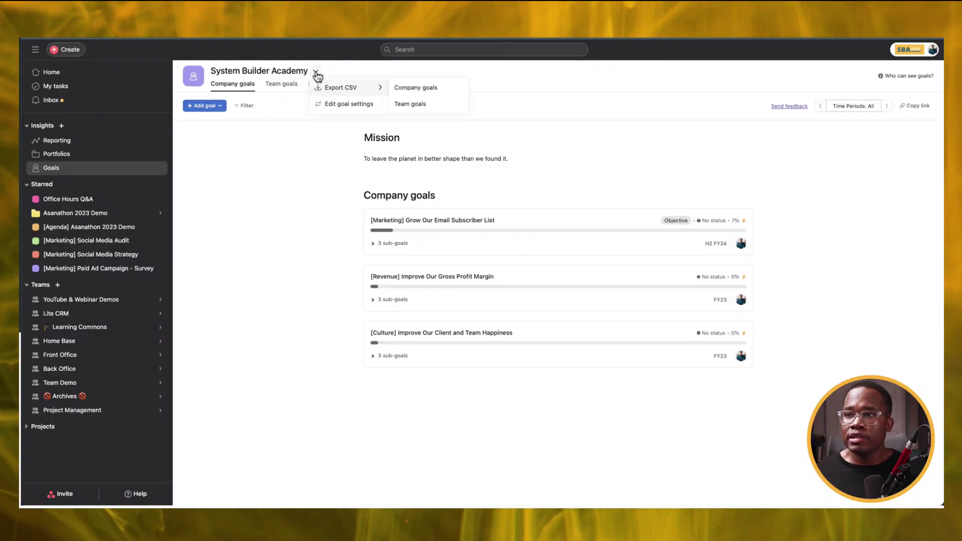
{"action": "left_click", "coordinate": [334, 104]}
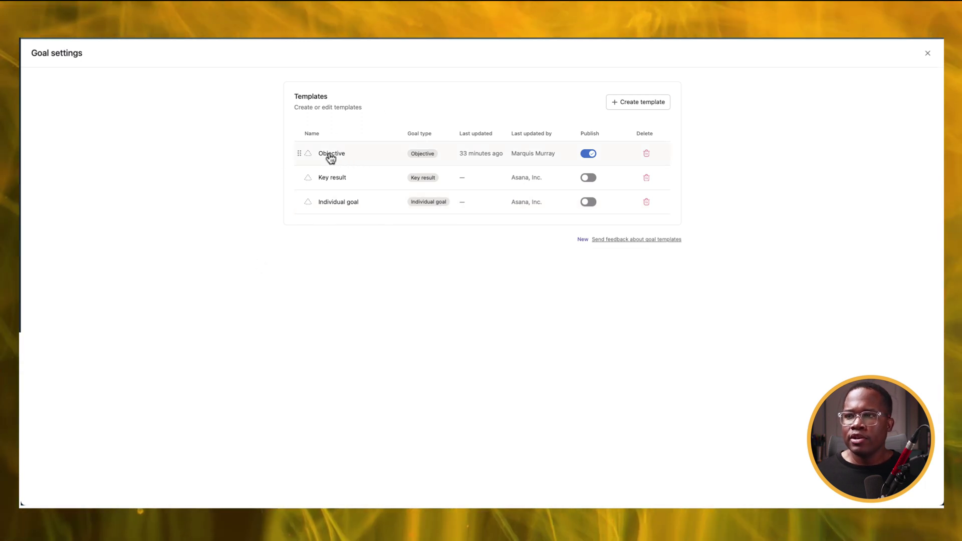
{"action": "left_click", "coordinate": [590, 155]}
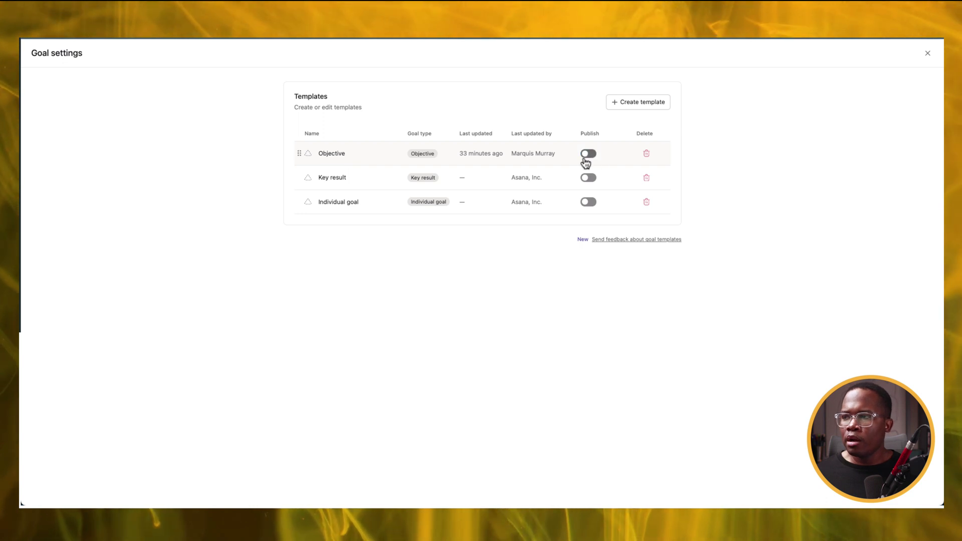
Step: Open the Objective template and examine its template name, goal title format and description text
{"action": "left_click", "coordinate": [332, 154]}
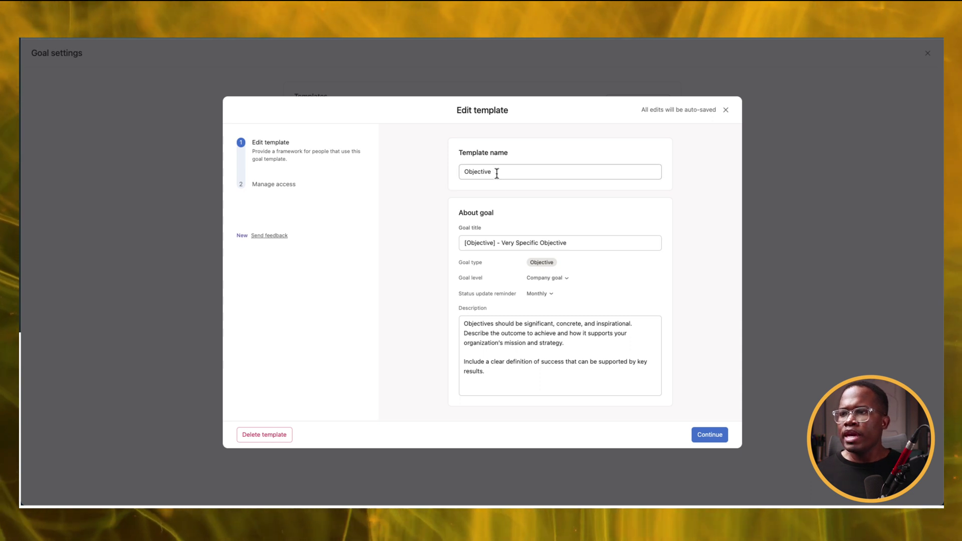
{"action": "left_click_drag", "start_coordinate": [496, 171], "coordinate": [453, 170]}
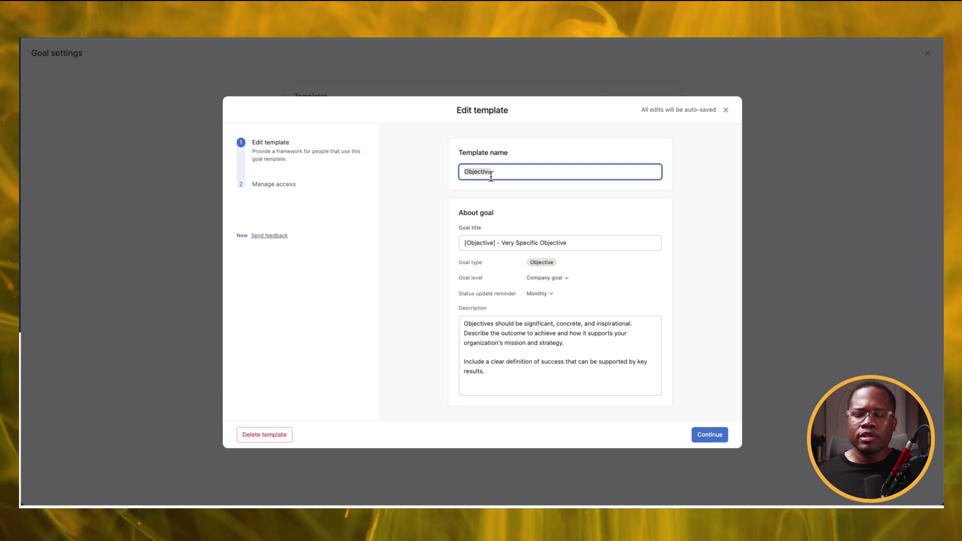
{"action": "left_click", "coordinate": [496, 243]}
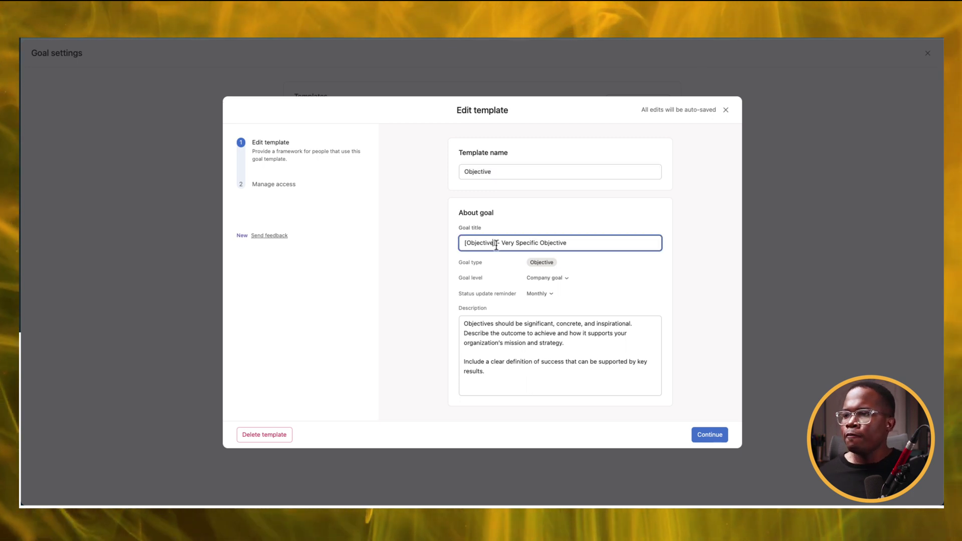
{"action": "left_click_drag", "start_coordinate": [496, 243], "coordinate": [457, 246]}
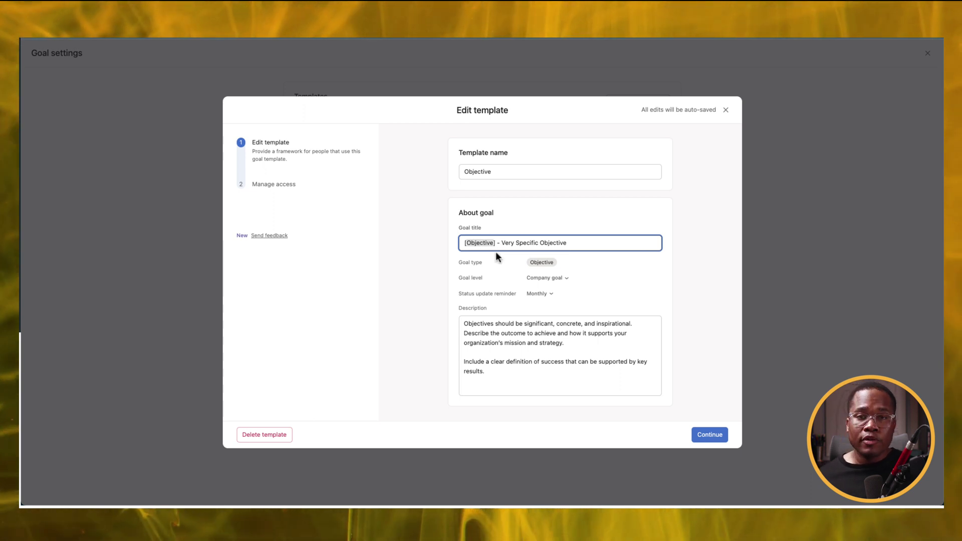
{"action": "left_click_drag", "start_coordinate": [567, 242], "coordinate": [500, 244]}
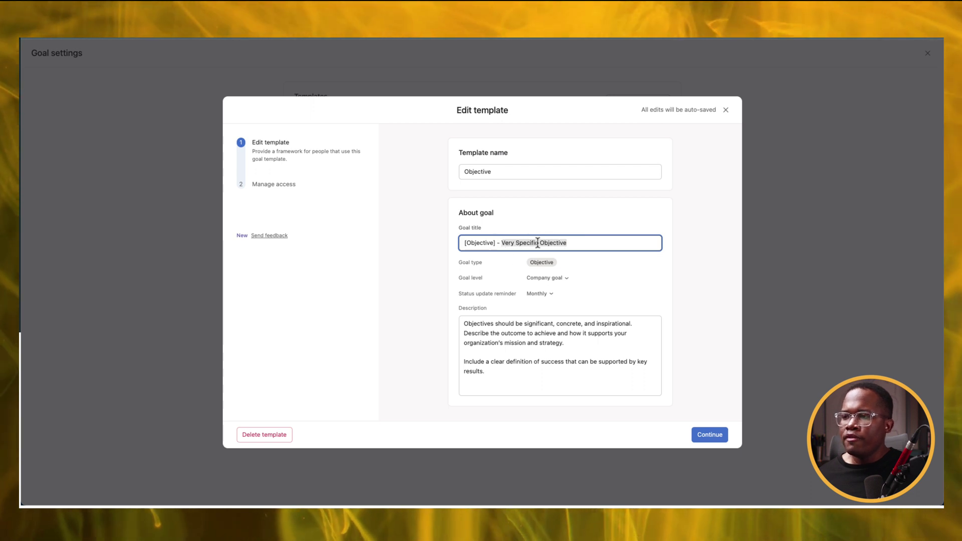
{"action": "left_click", "coordinate": [499, 339]}
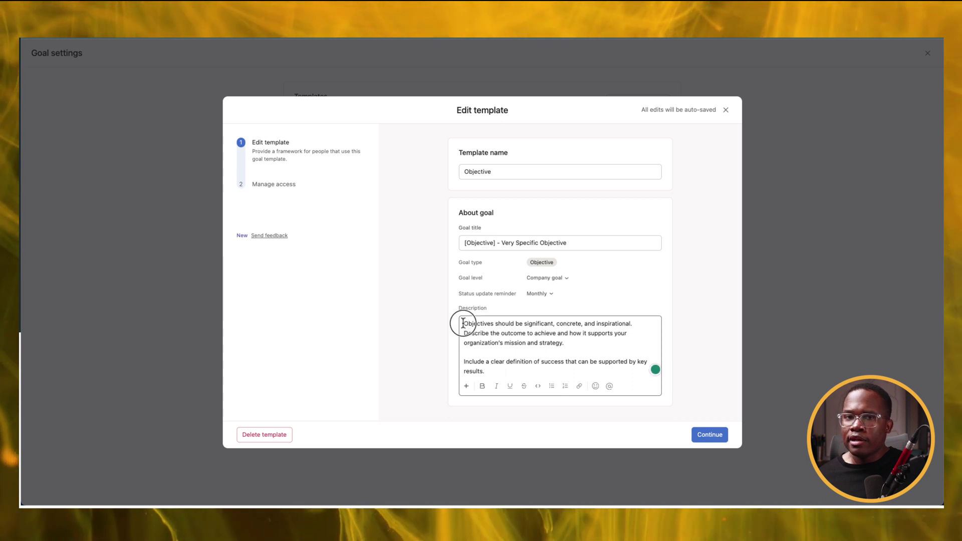
{"action": "left_click_drag", "start_coordinate": [463, 323], "coordinate": [478, 330]}
{"action": "left_click_drag", "start_coordinate": [539, 325], "coordinate": [571, 326]}
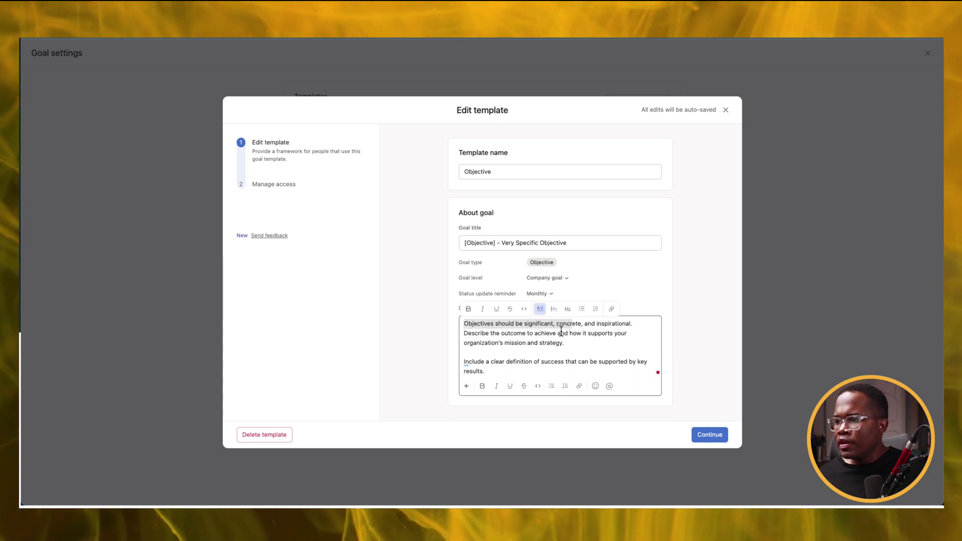
{"action": "left_click", "coordinate": [561, 331]}
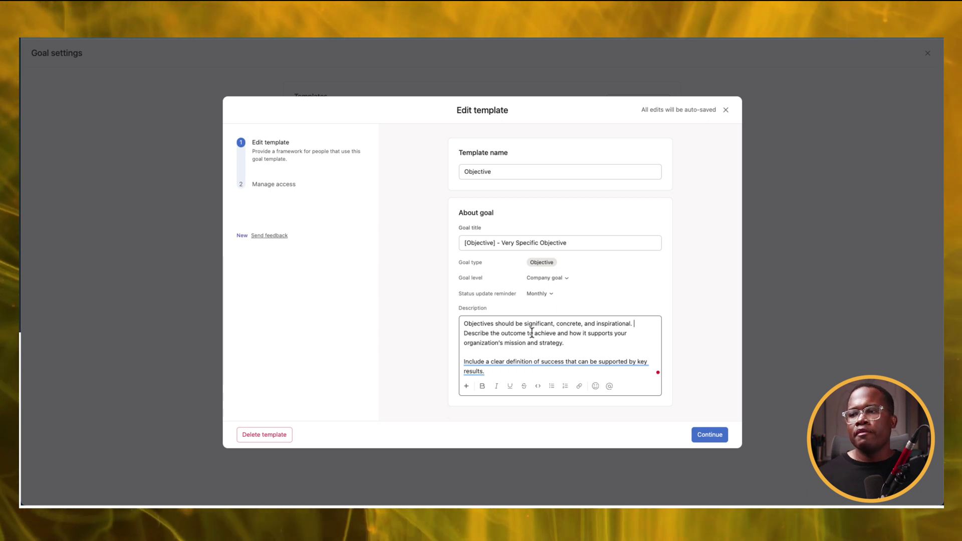
Step: Try the Team goal level with YouTube & Webinar Demos as default accountable team, and return the template to Company goal
{"action": "left_click", "coordinate": [561, 280]}
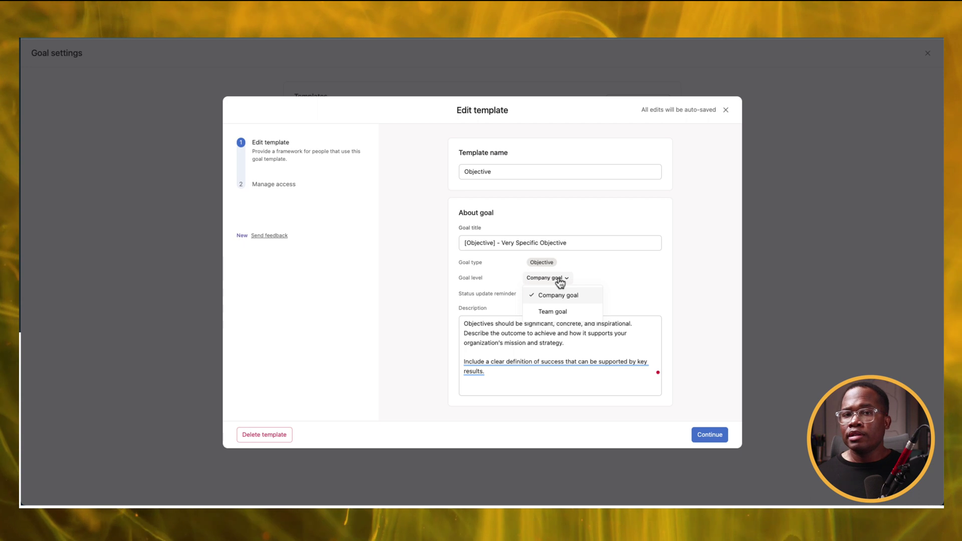
{"action": "left_click", "coordinate": [559, 311]}
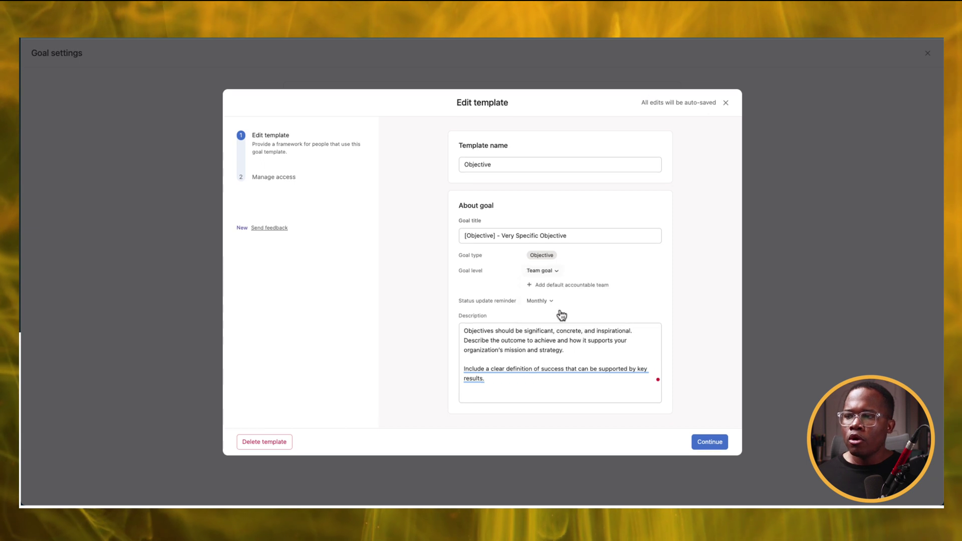
{"action": "left_click", "coordinate": [562, 286]}
{"action": "left_click", "coordinate": [560, 285]}
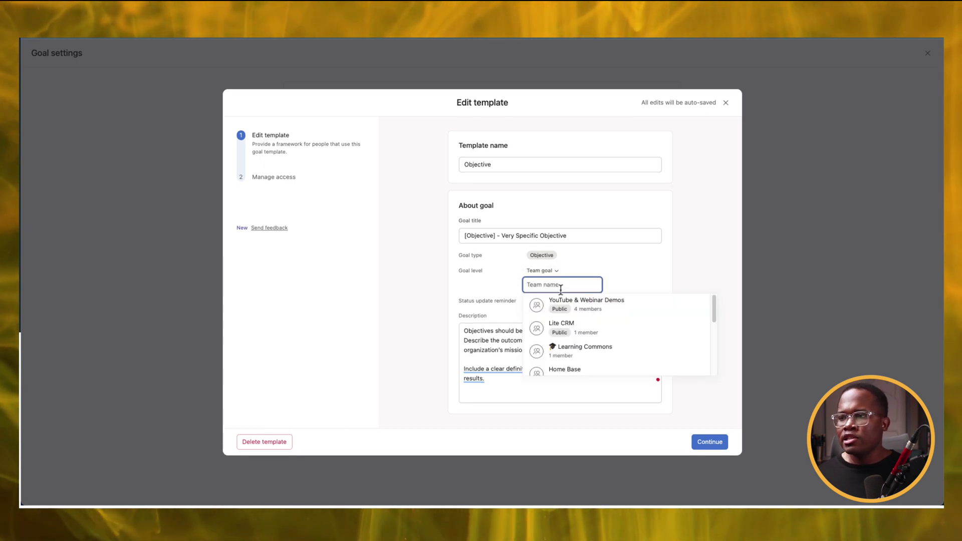
{"action": "left_click", "coordinate": [569, 306]}
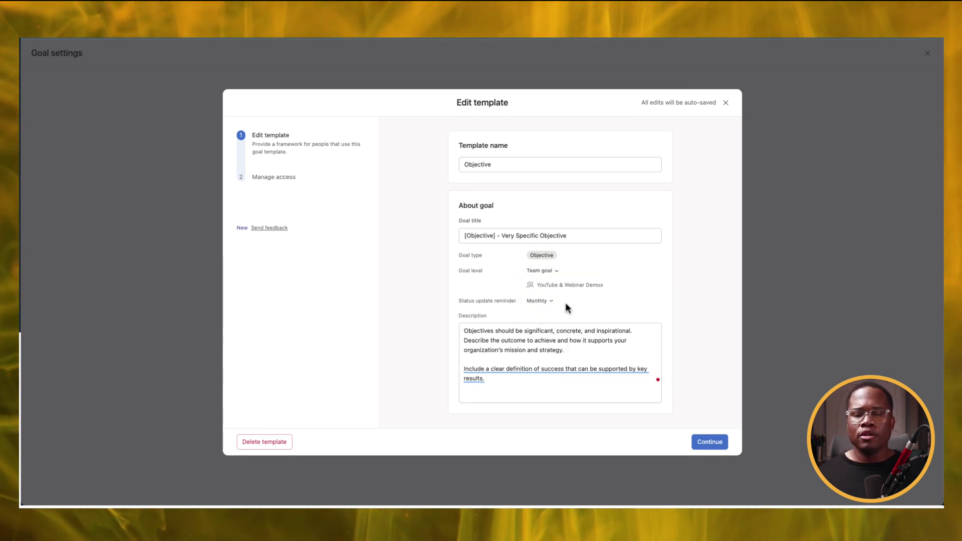
{"action": "left_click", "coordinate": [540, 273]}
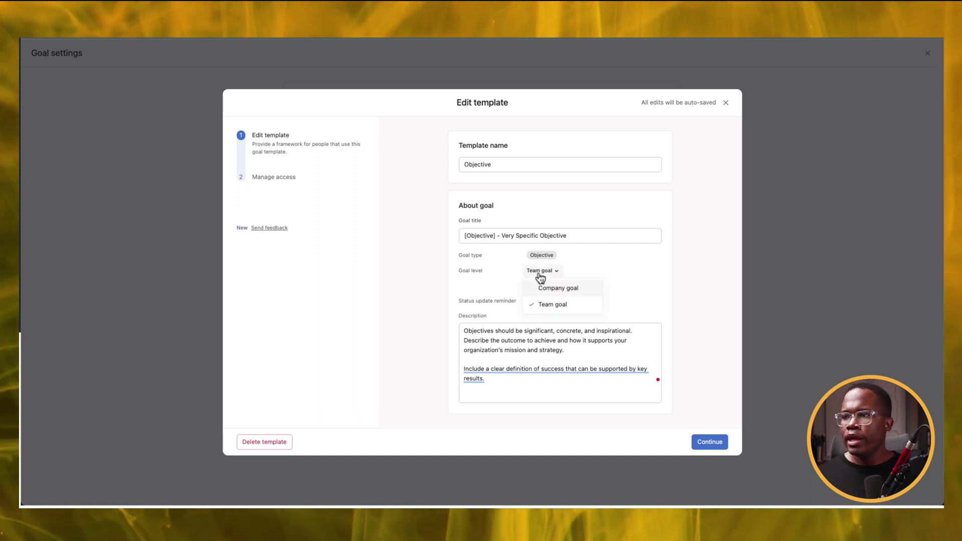
{"action": "left_click", "coordinate": [557, 289]}
Step: Set the Objective template's status update reminder to Quarterly
{"action": "left_click", "coordinate": [542, 293]}
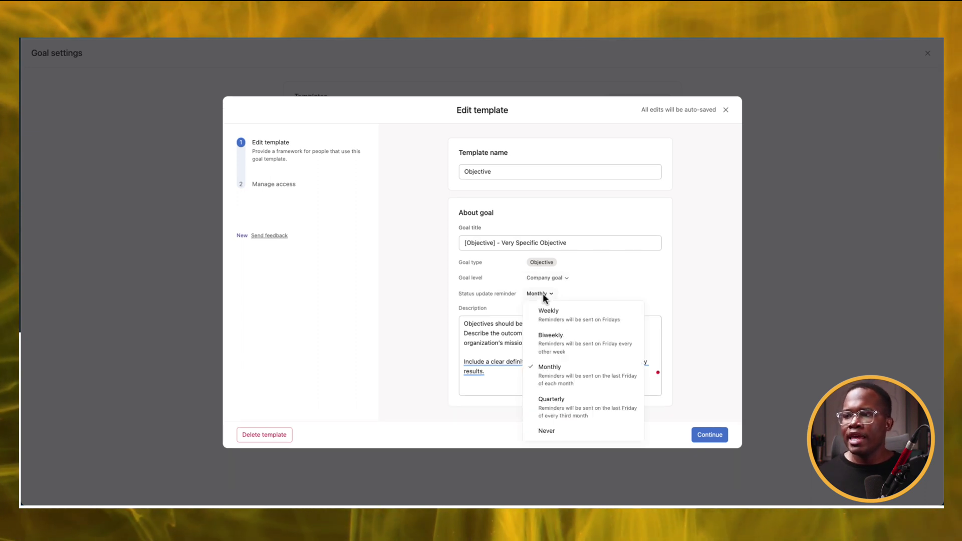
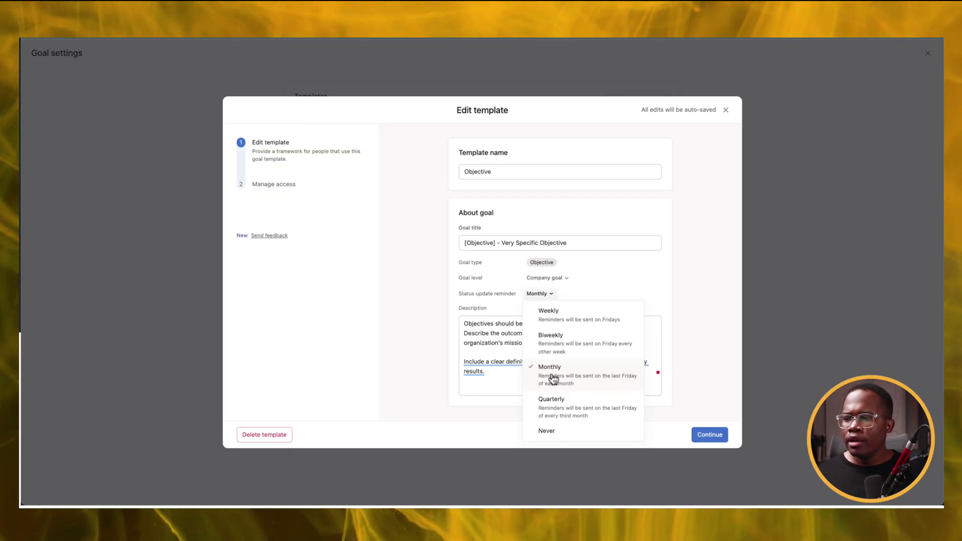
{"action": "left_click", "coordinate": [561, 408]}
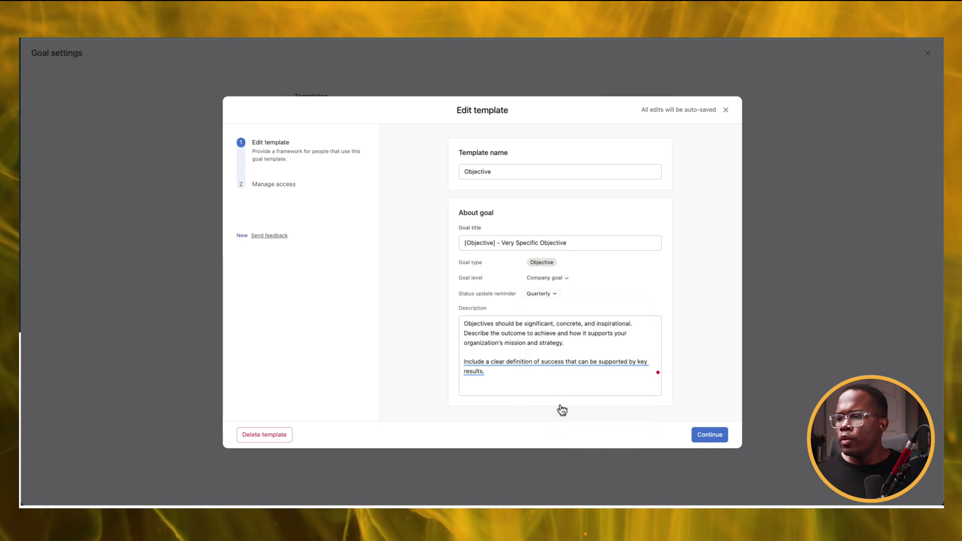
{"action": "left_click", "coordinate": [542, 294]}
{"action": "left_click", "coordinate": [554, 361]}
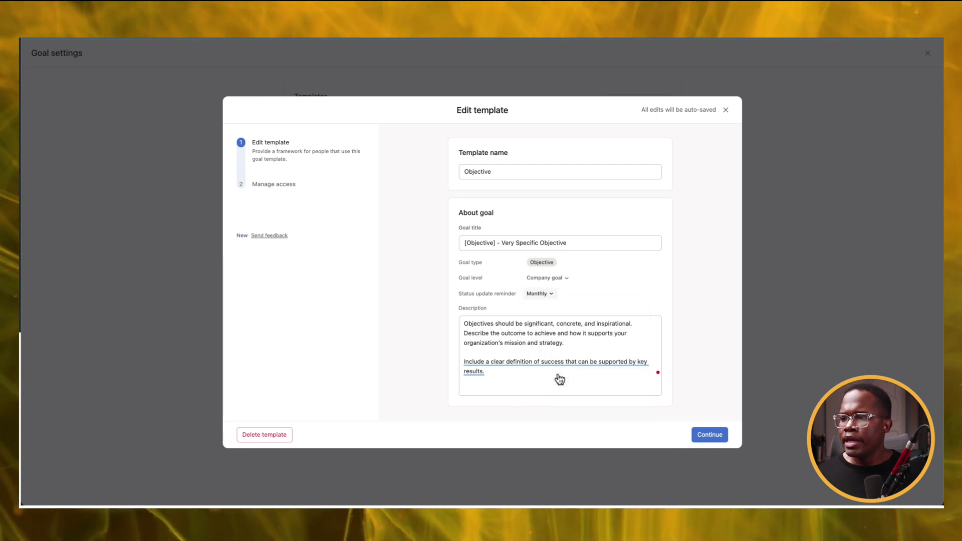
{"action": "left_click", "coordinate": [544, 296]}
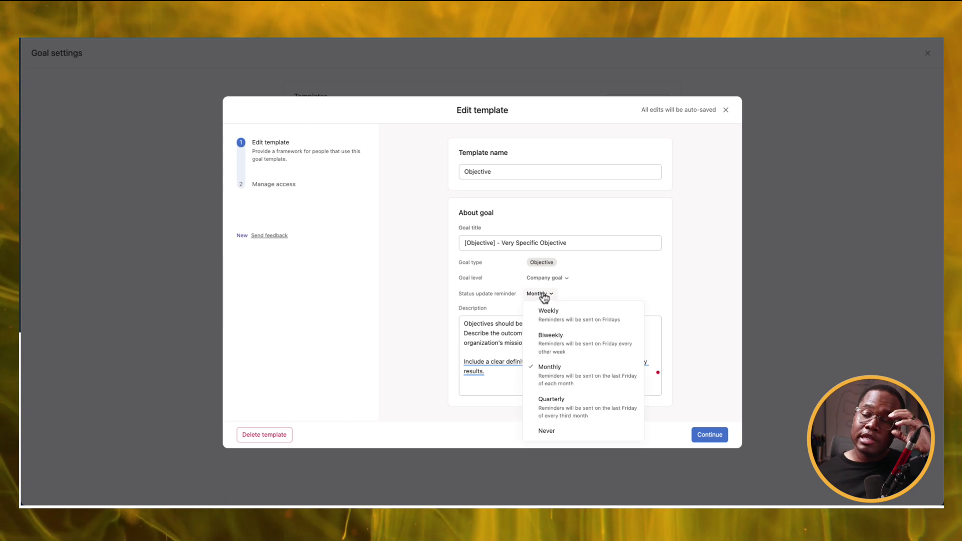
{"action": "left_click", "coordinate": [573, 409]}
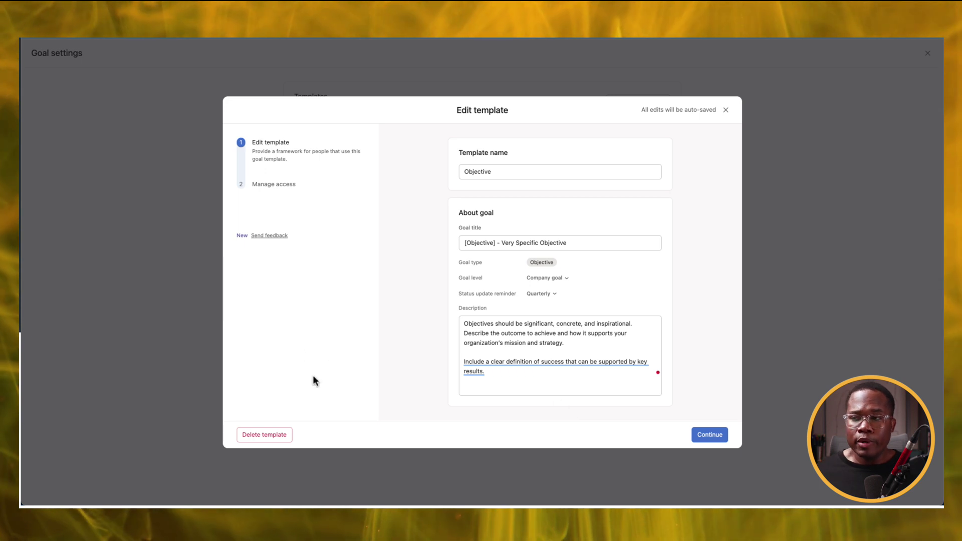
Step: Go to the Objective template's access settings, try a goal member search for "in", clear it and finish editing the template
{"action": "left_click", "coordinate": [272, 185]}
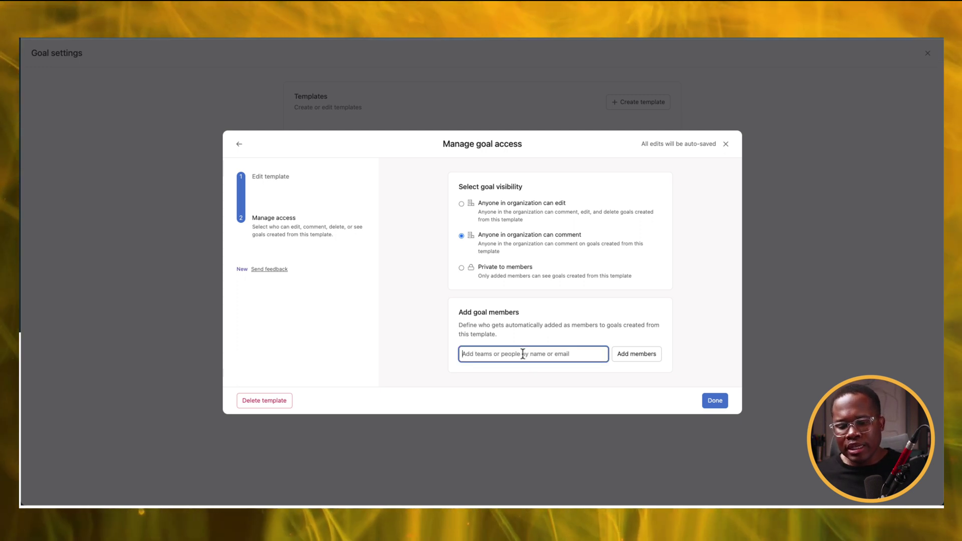
{"action": "type", "text": "in"}
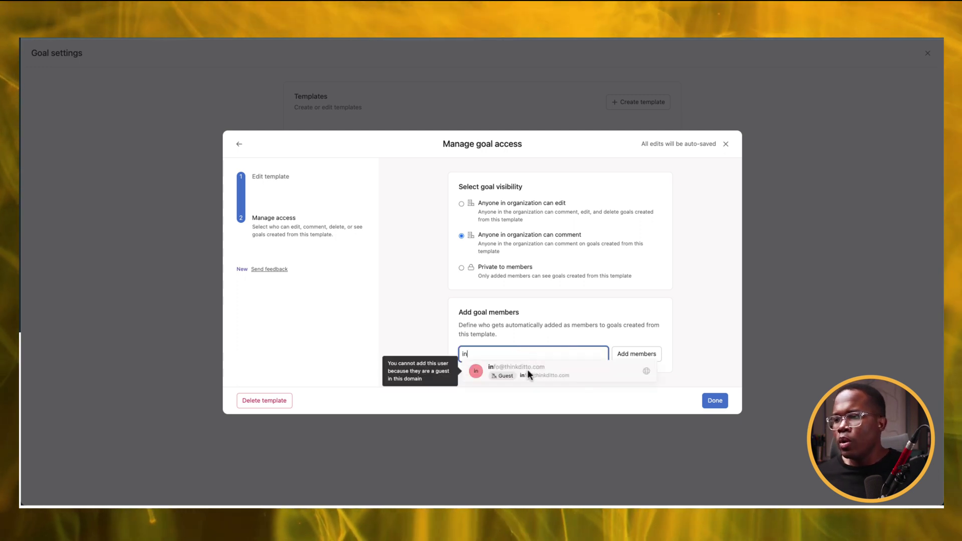
{"action": "key", "text": "BackSpace"}
{"action": "key", "text": "BackSpace"}
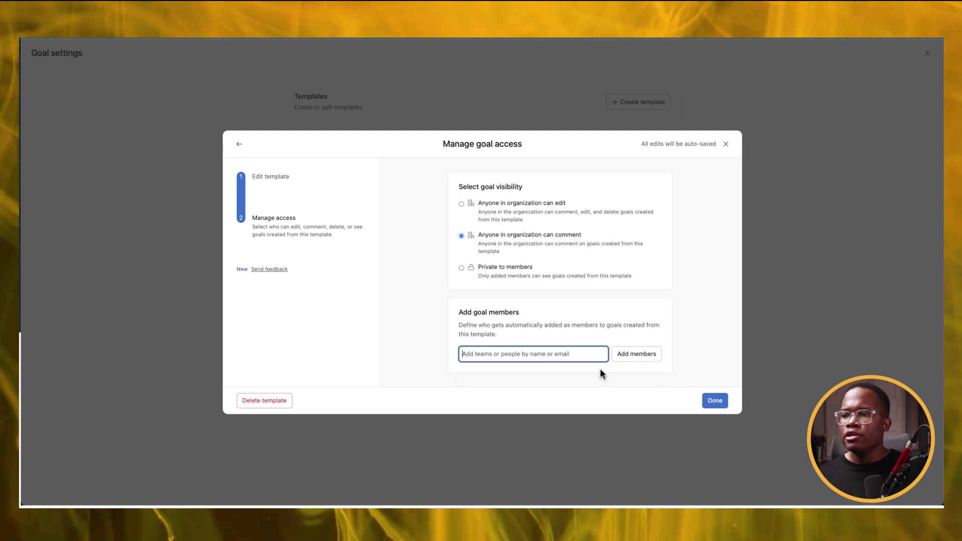
{"action": "left_click", "coordinate": [711, 401]}
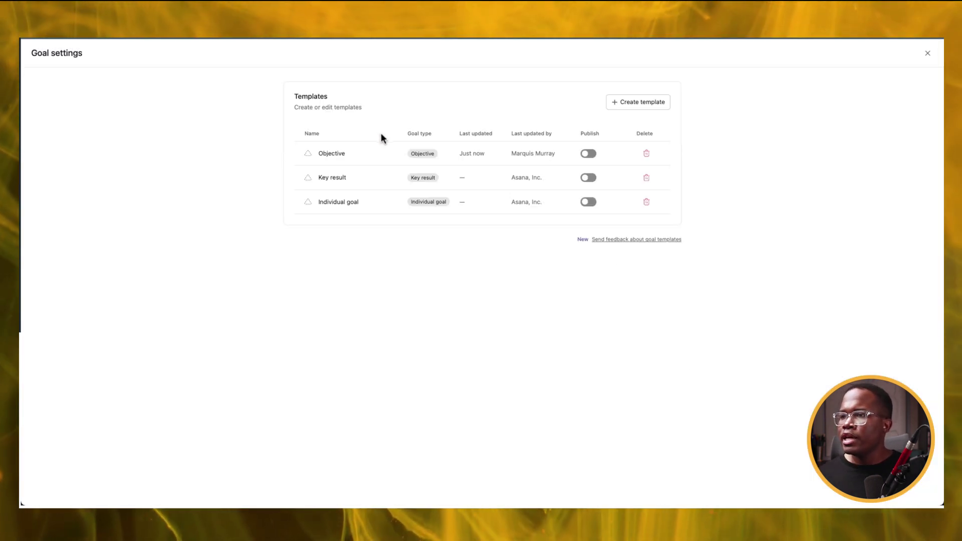
Step: Examine the new goal template form and its access settings, closing it unsaved and leaving the goal settings
{"action": "left_click", "coordinate": [633, 104]}
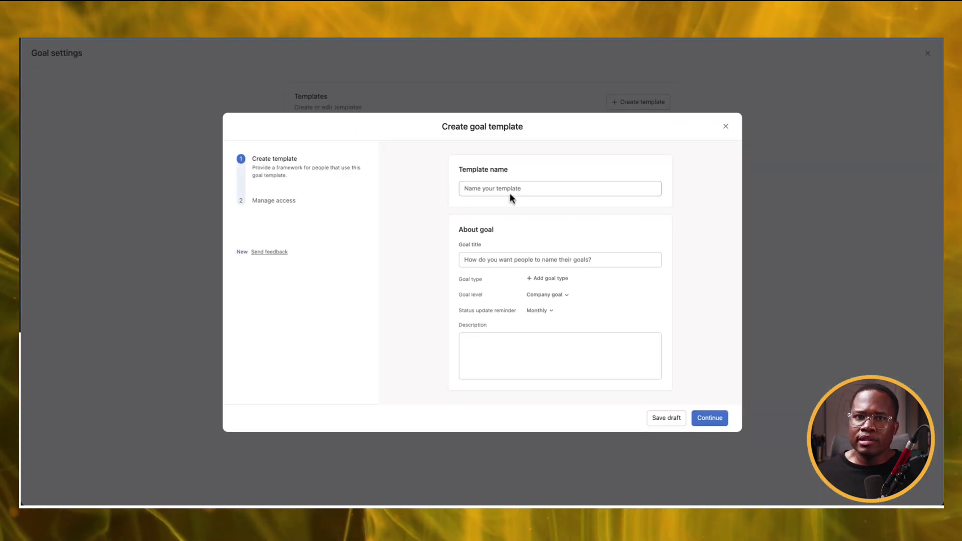
{"action": "left_click", "coordinate": [502, 188]}
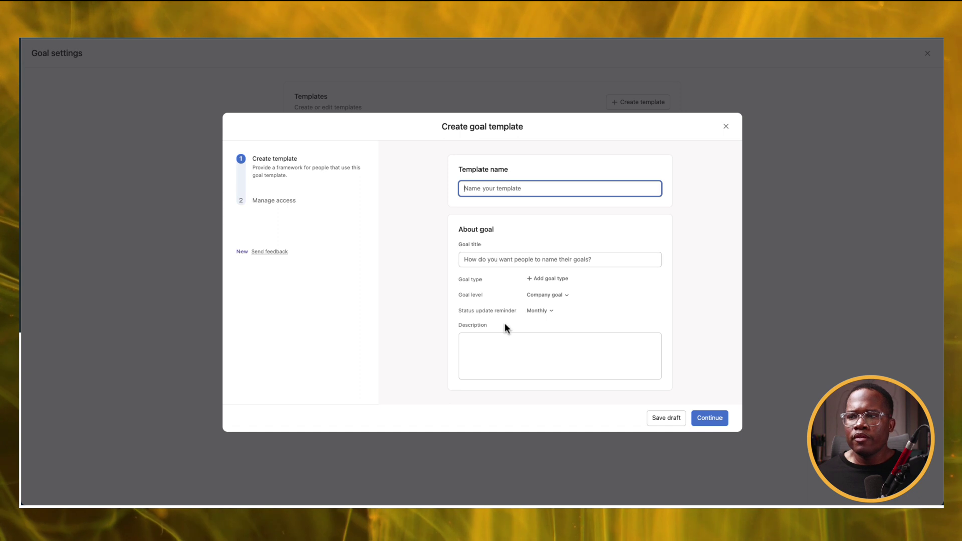
{"action": "left_click", "coordinate": [259, 208]}
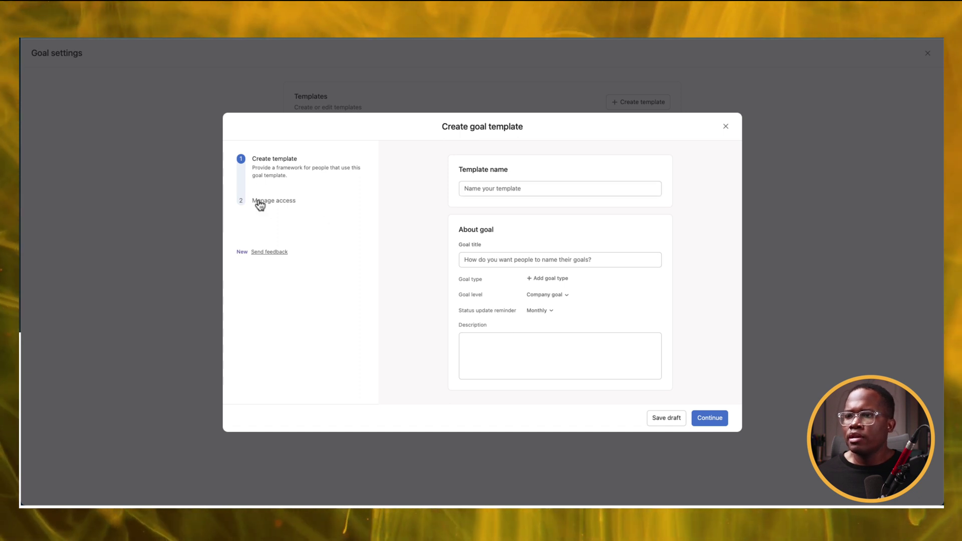
{"action": "left_click", "coordinate": [258, 202]}
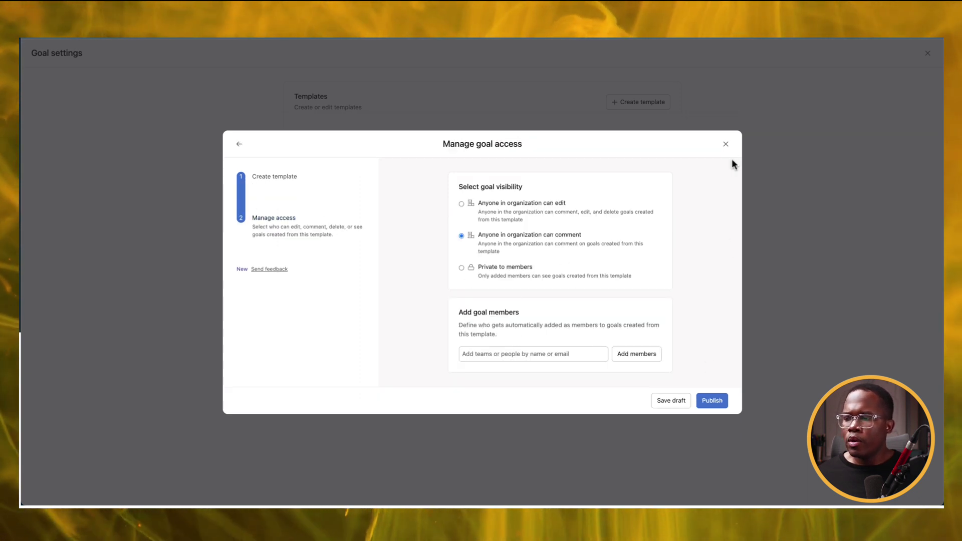
{"action": "left_click", "coordinate": [726, 145]}
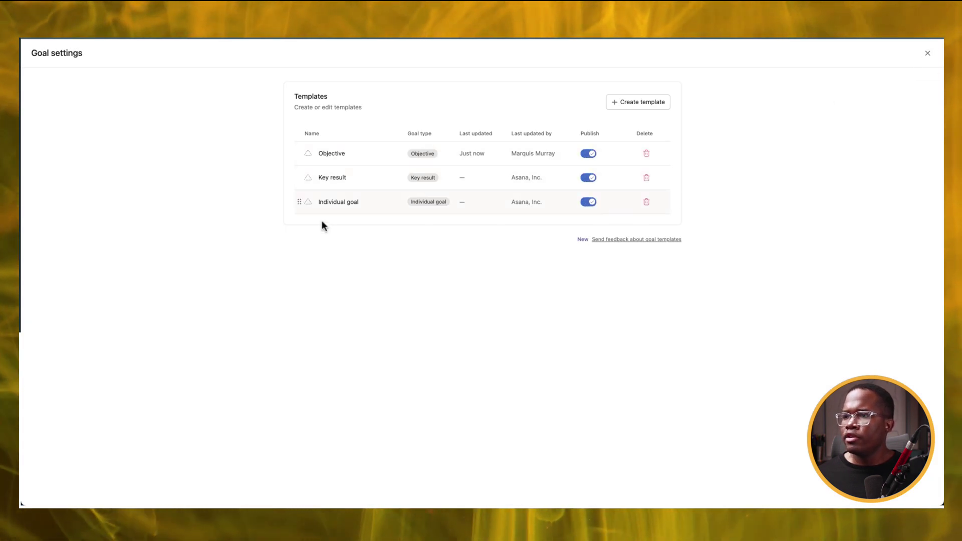
{"action": "left_click", "coordinate": [927, 54]}
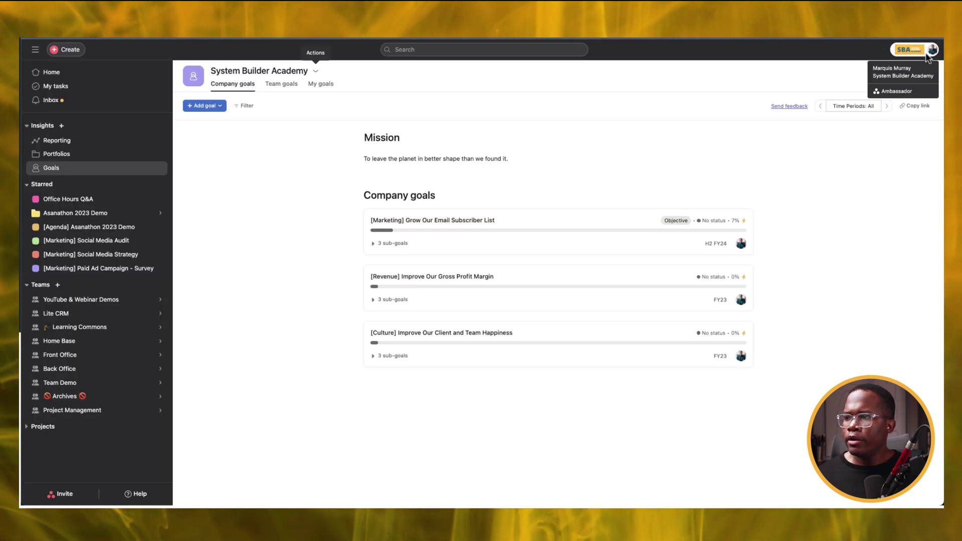
Step: Start a company goal from the Objective template and title it "[Objective] - Make more money"
{"action": "left_click", "coordinate": [219, 106]}
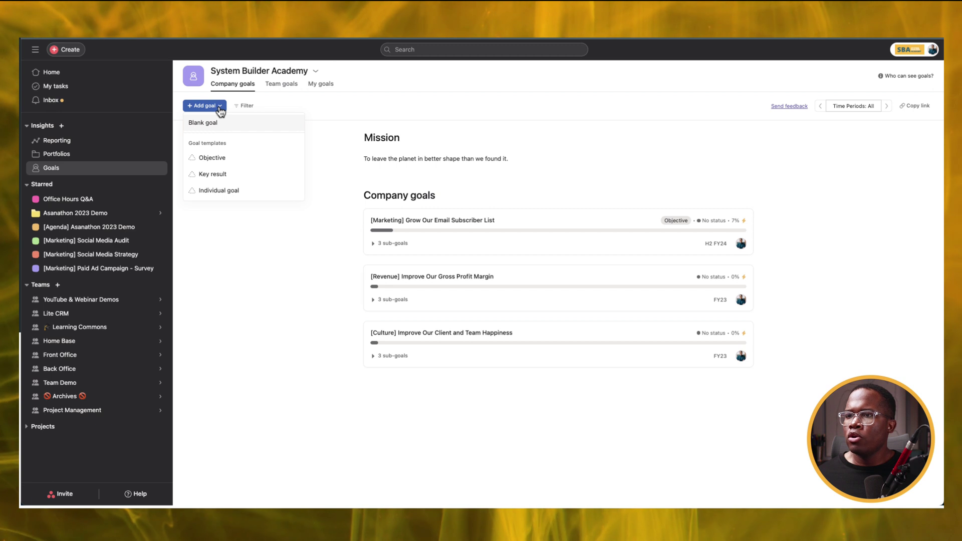
{"action": "left_click", "coordinate": [212, 157]}
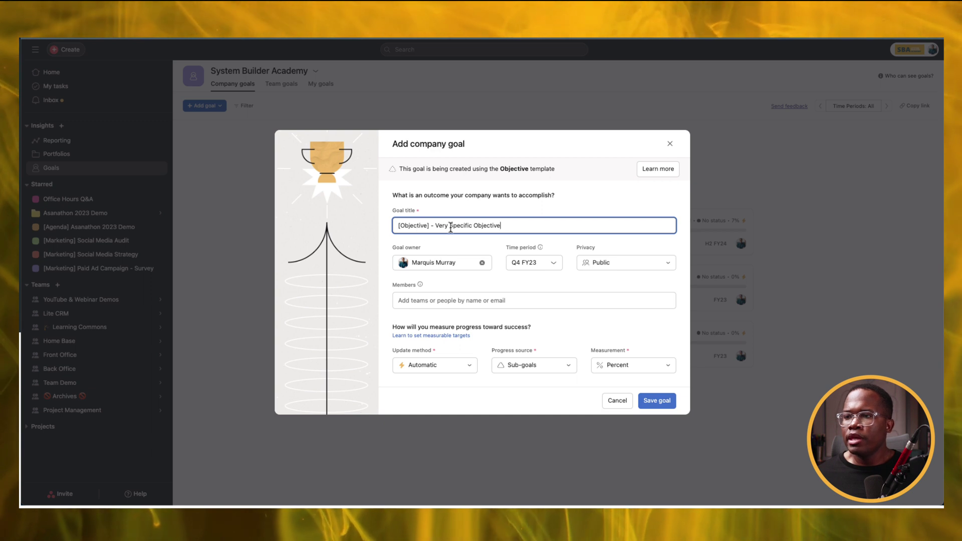
{"action": "left_click", "coordinate": [435, 225]}
{"action": "key", "text": "shift+End"}
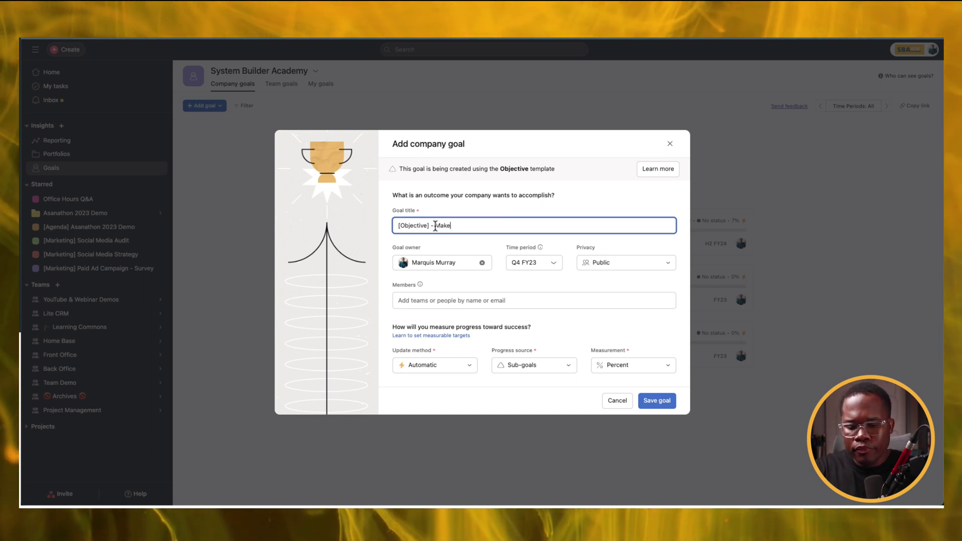
{"action": "type", "text": "Make more money"}
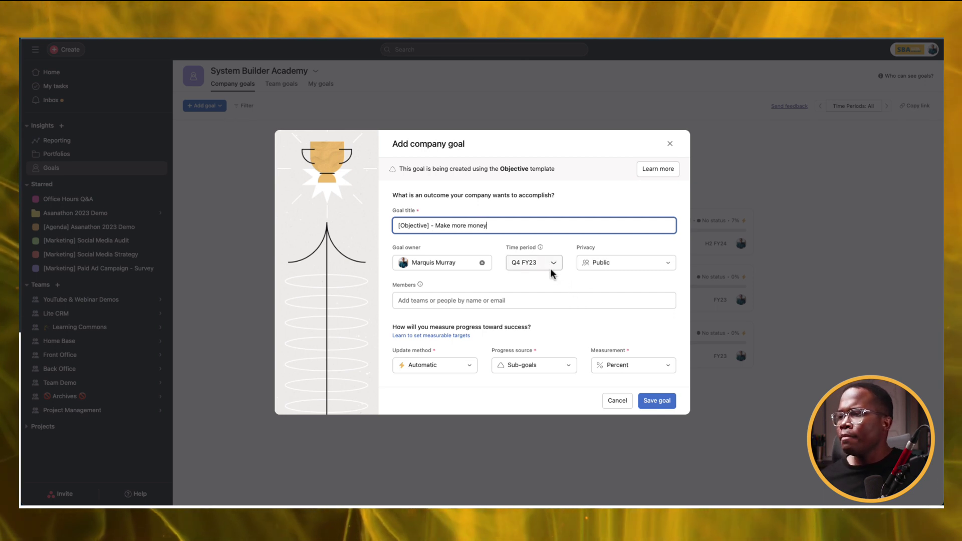
Step: Save the company goal without adding members and select its whole description text
{"action": "left_click", "coordinate": [454, 300]}
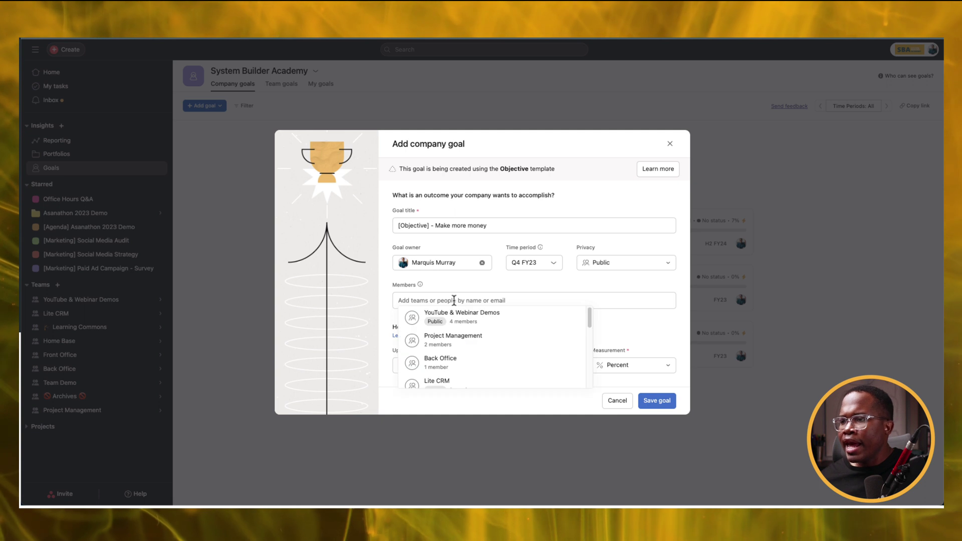
{"action": "left_click", "coordinate": [649, 330]}
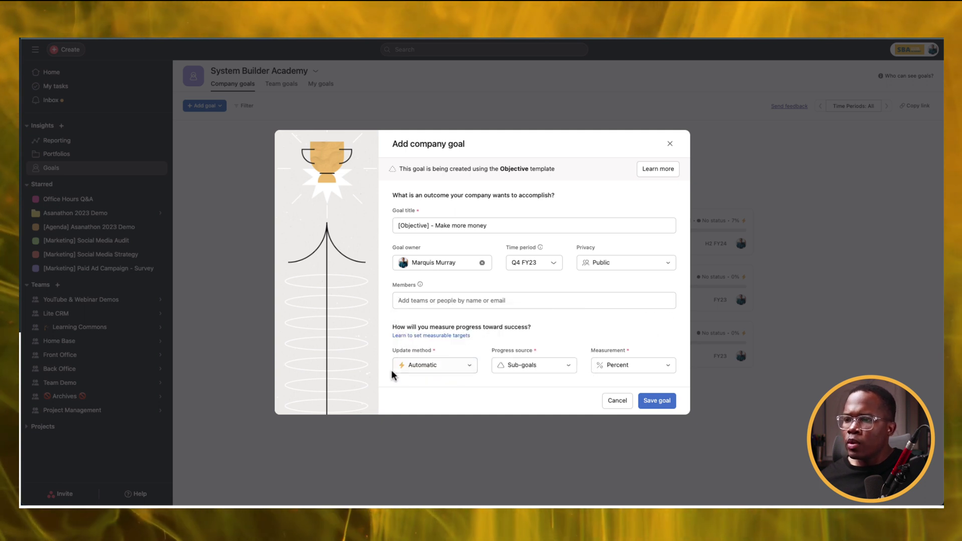
{"action": "left_click", "coordinate": [659, 400]}
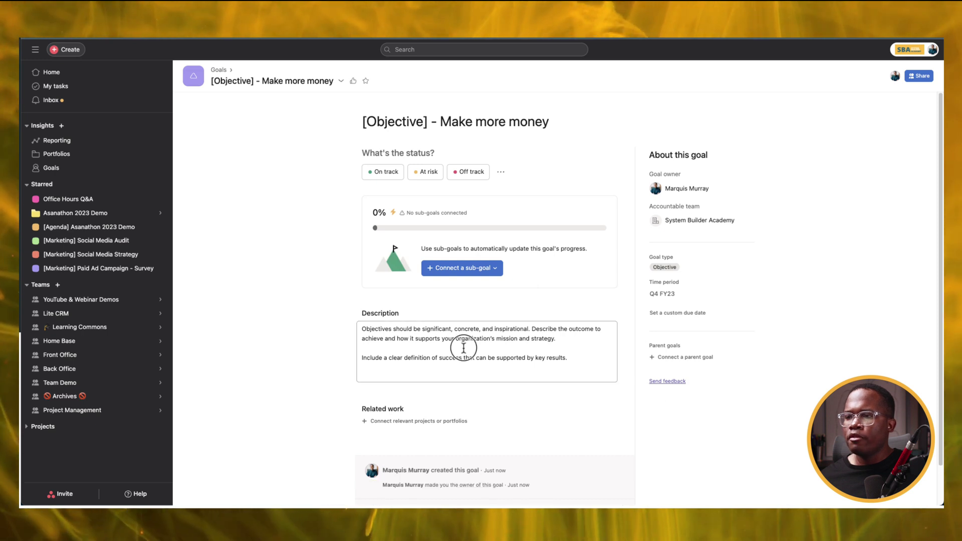
{"action": "left_click", "coordinate": [464, 347]}
{"action": "left_click_drag", "start_coordinate": [568, 358], "coordinate": [354, 330]}
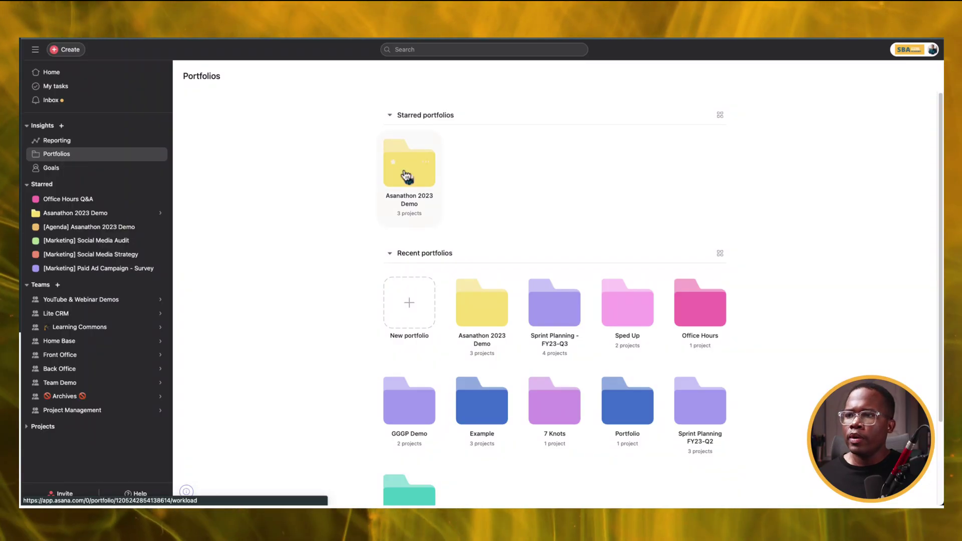
Step: Open the Asanathon 2023 Demo portfolio's workload and examine its effort field choices, leaving the effort setting as it is
{"action": "left_click", "coordinate": [406, 176]}
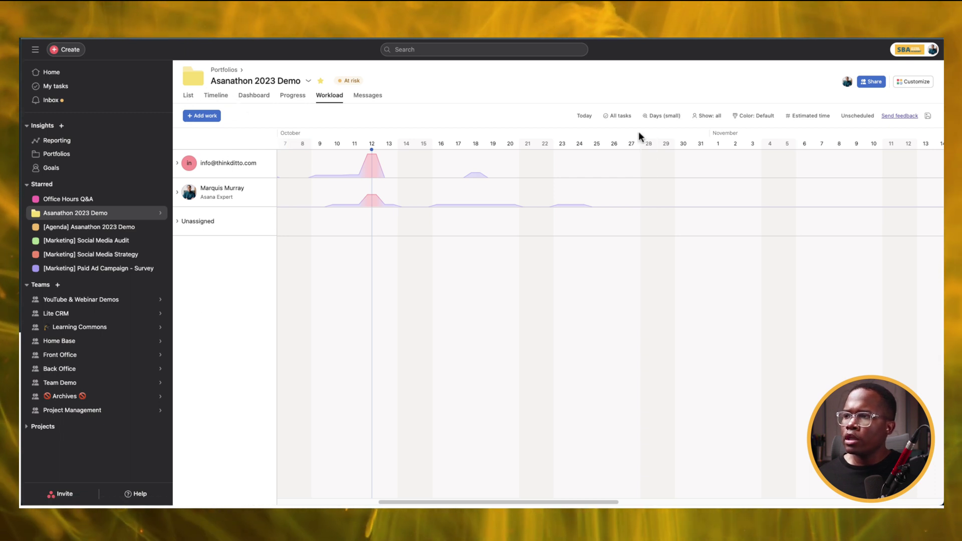
{"action": "left_click", "coordinate": [803, 116]}
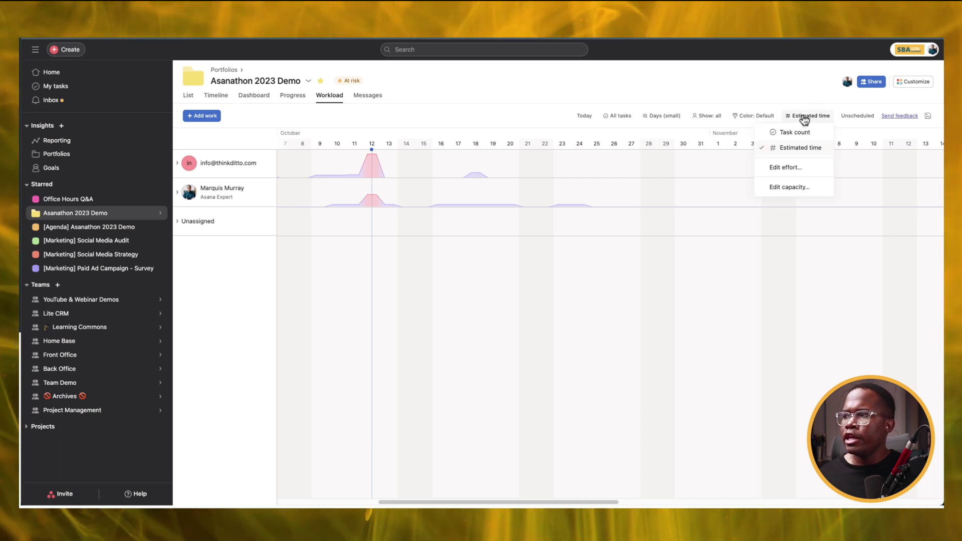
{"action": "left_click", "coordinate": [797, 167]}
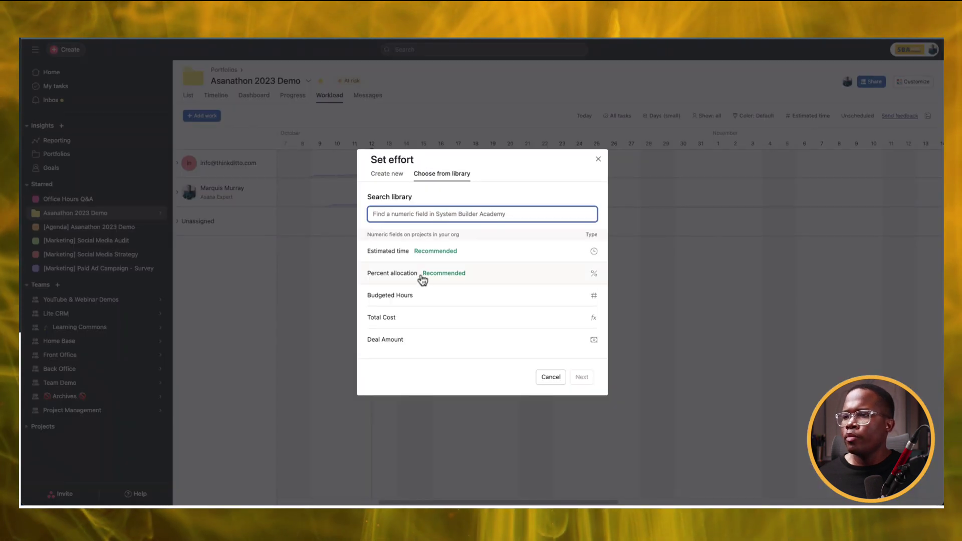
{"action": "left_click", "coordinate": [598, 159]}
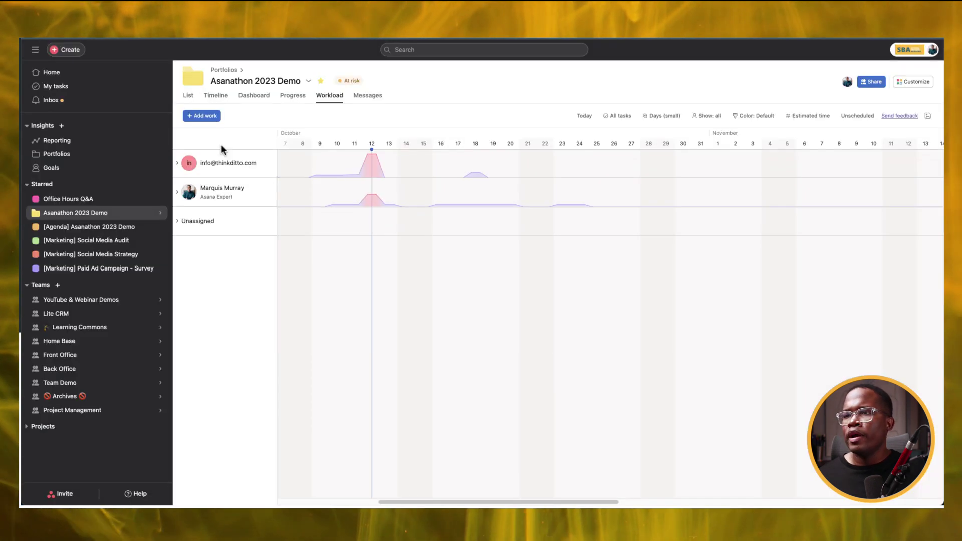
Step: Create a new workload report in the Reporting area
{"action": "left_click", "coordinate": [75, 144]}
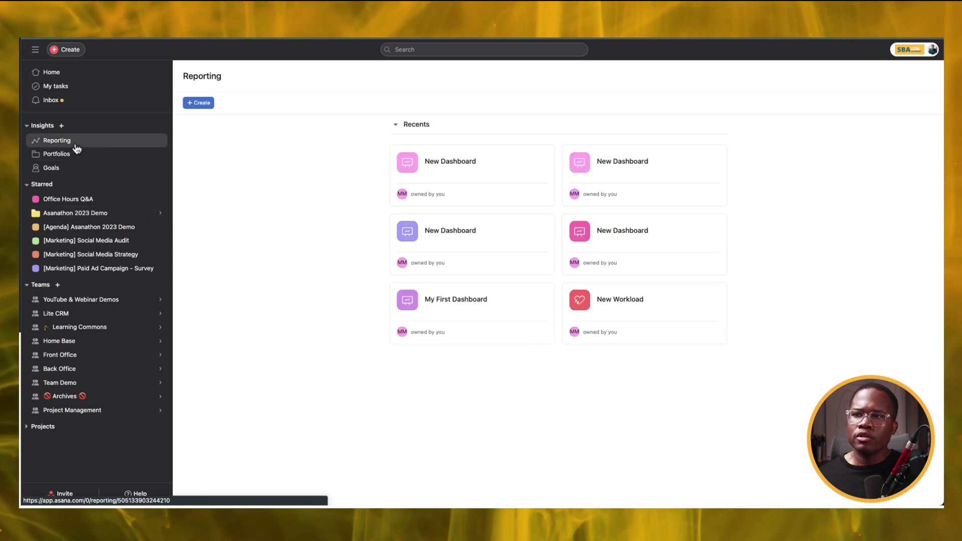
{"action": "left_click", "coordinate": [203, 105]}
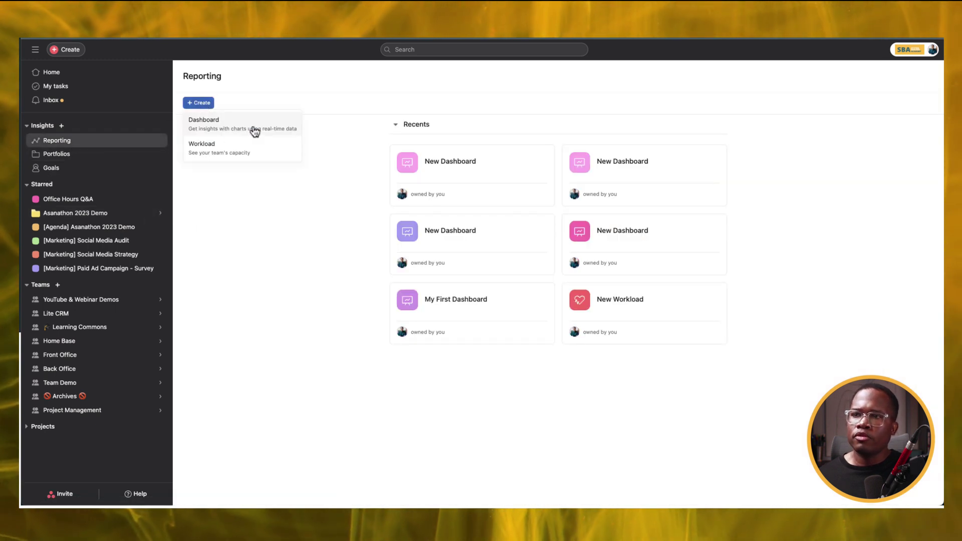
{"action": "left_click", "coordinate": [211, 151]}
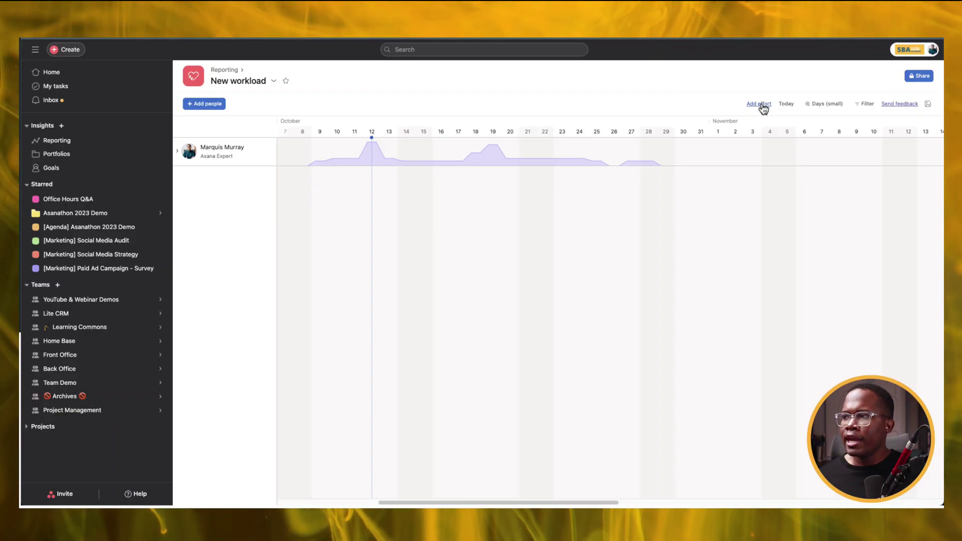
Step: Set the workload's effort to Estimated time, with a maximum of 40:00 per person per week applied to everyone
{"action": "left_click", "coordinate": [761, 103]}
{"action": "left_click", "coordinate": [402, 255]}
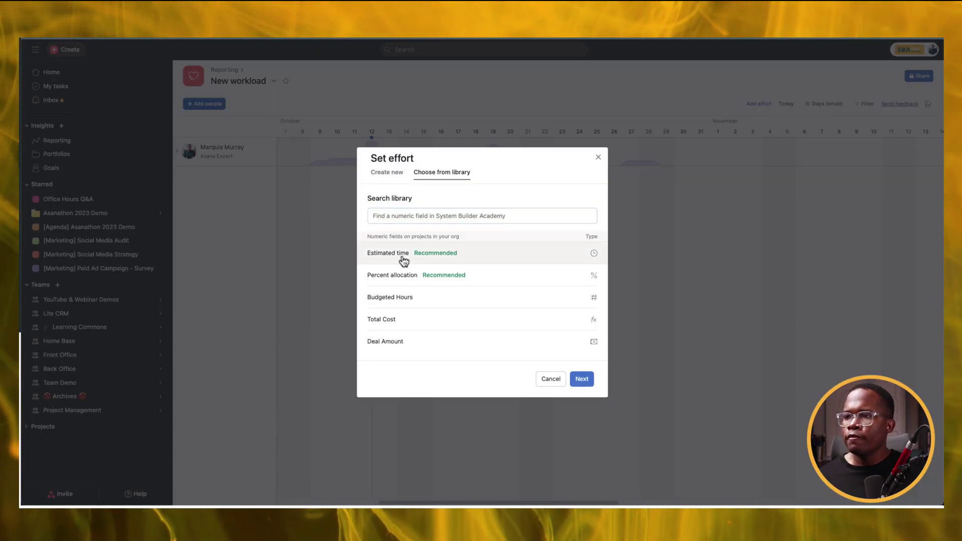
{"action": "left_click", "coordinate": [581, 380]}
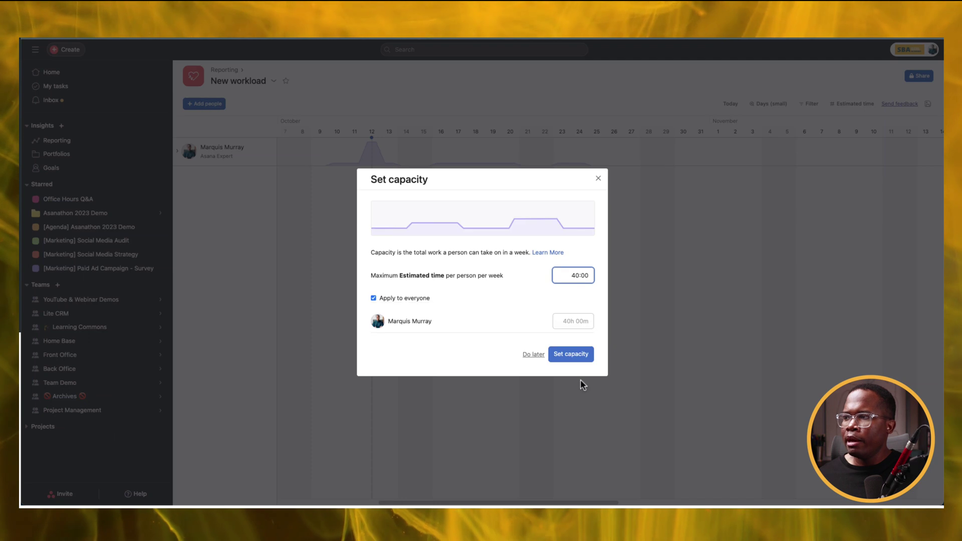
{"action": "left_click", "coordinate": [562, 355]}
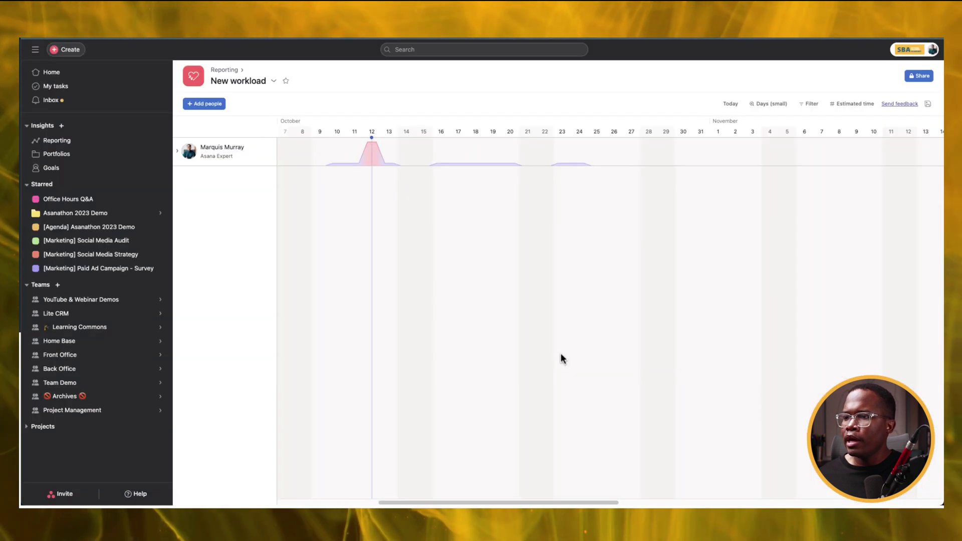
Step: Expand the team member's workload row into tasks by project and try a Subtasks filter
{"action": "left_click", "coordinate": [178, 152]}
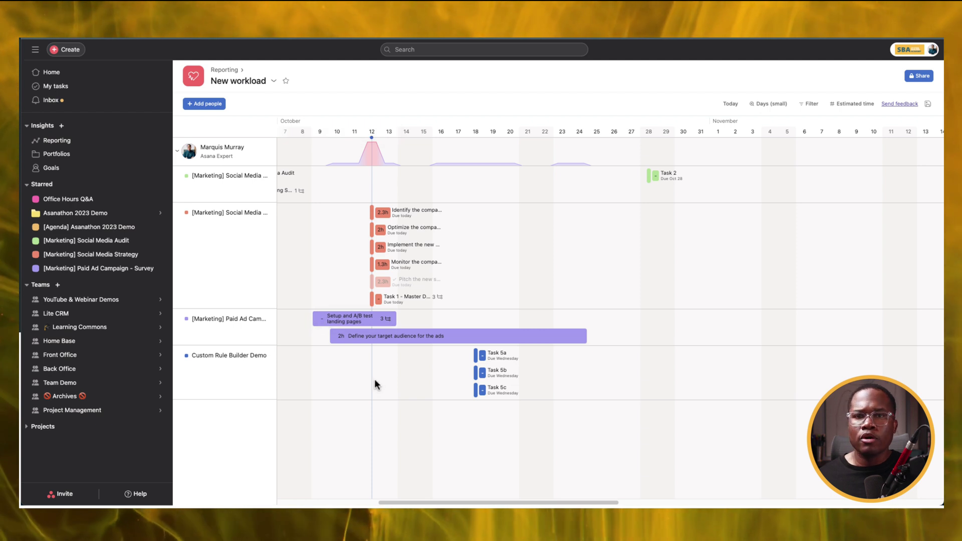
{"action": "left_click", "coordinate": [813, 104]}
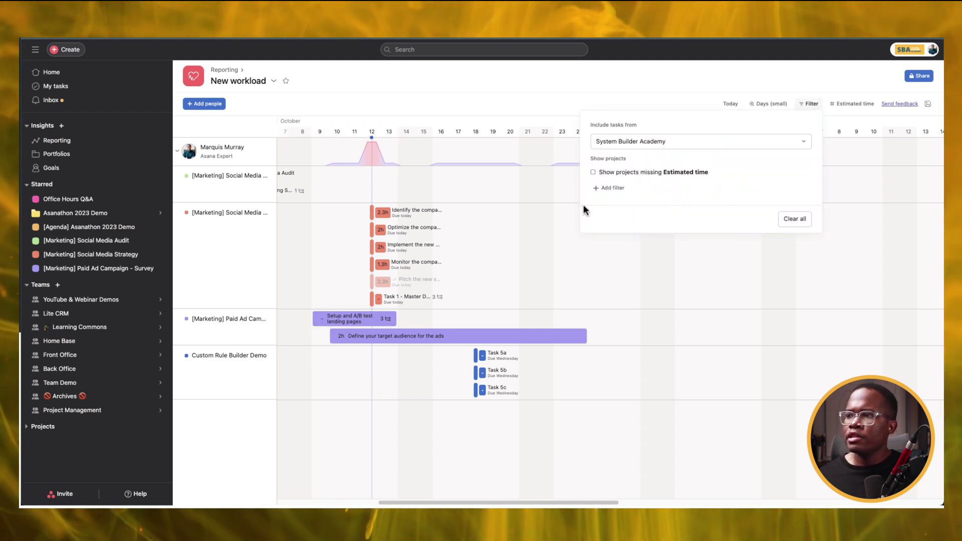
{"action": "left_click", "coordinate": [596, 189]}
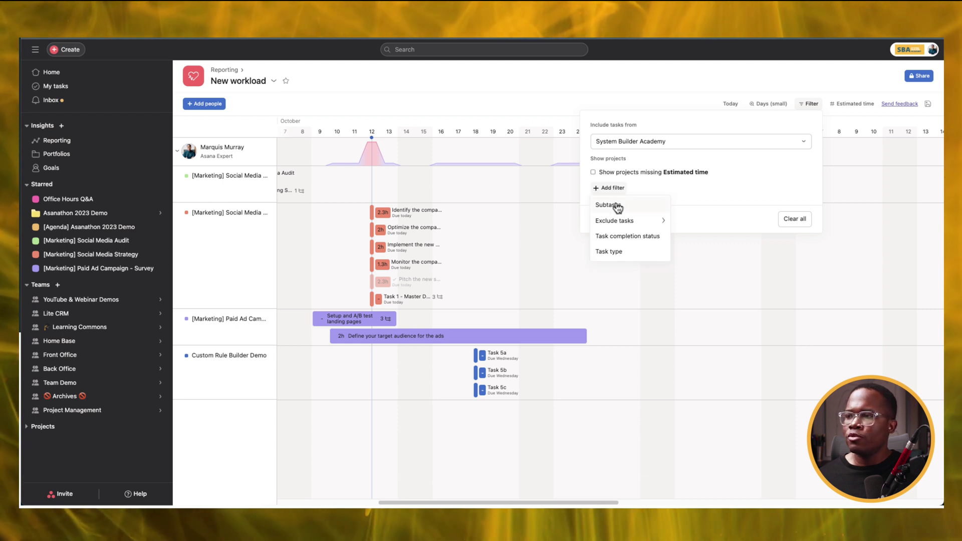
{"action": "left_click", "coordinate": [617, 207]}
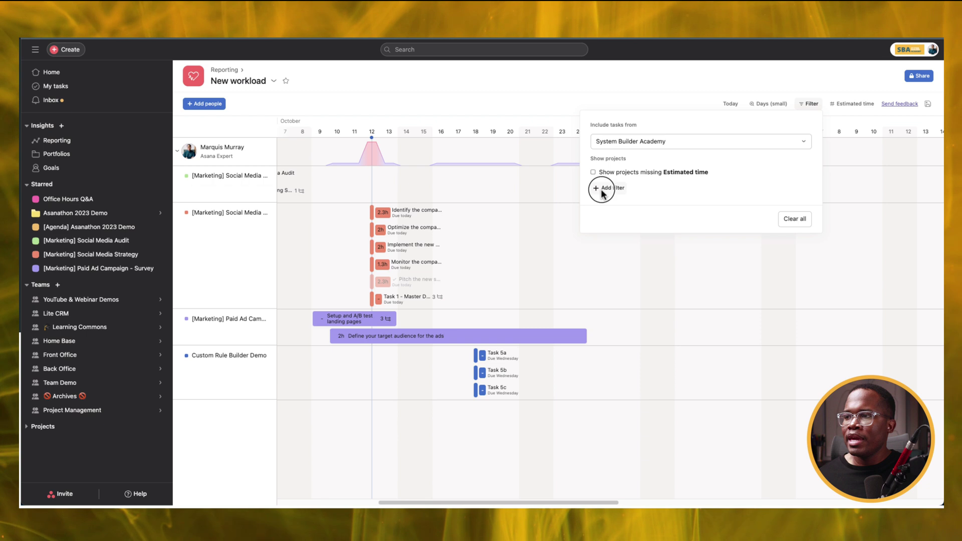
Step: Filter the workload by task completion status, trying Completed and settling on Incomplete
{"action": "left_click", "coordinate": [603, 188]}
{"action": "mouse_move", "coordinate": [610, 225]}
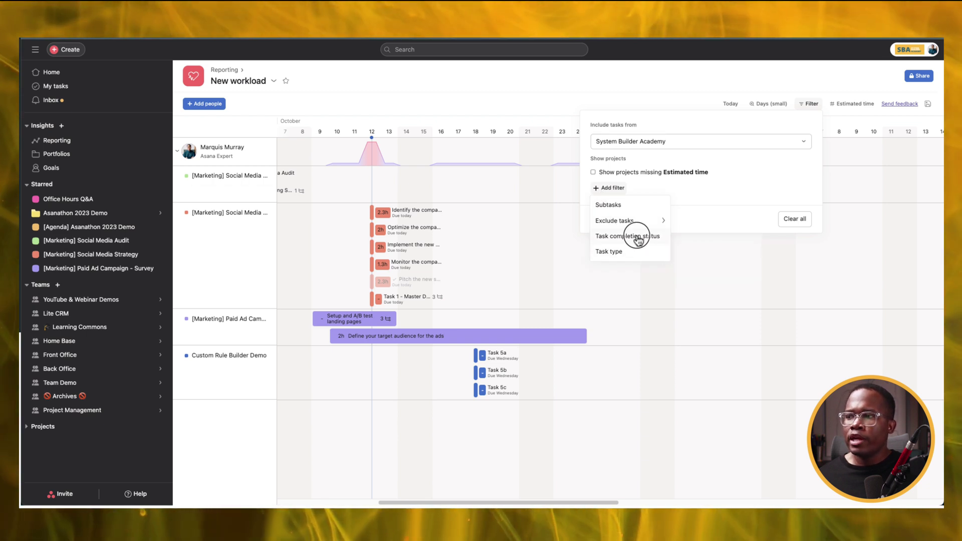
{"action": "left_click", "coordinate": [630, 235]}
{"action": "left_click", "coordinate": [620, 225]}
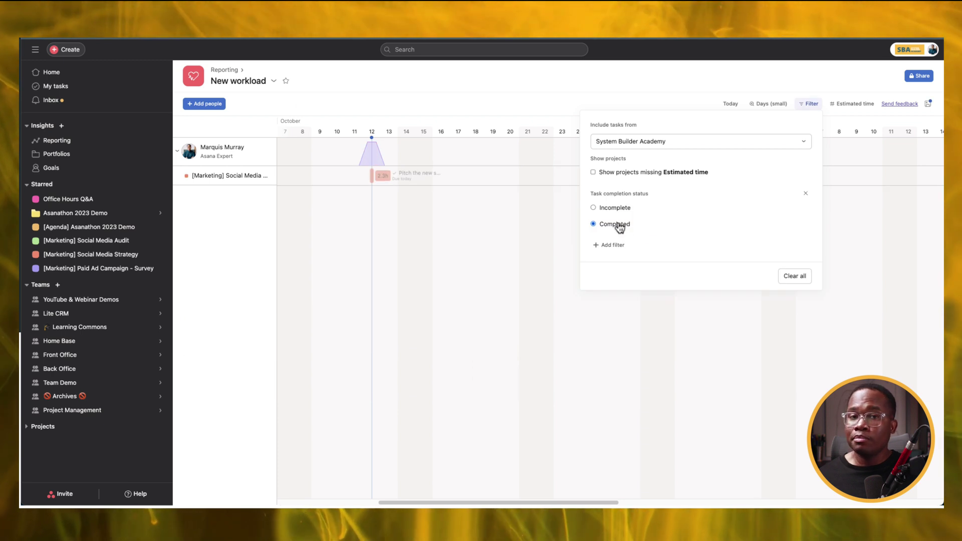
{"action": "left_click", "coordinate": [612, 210]}
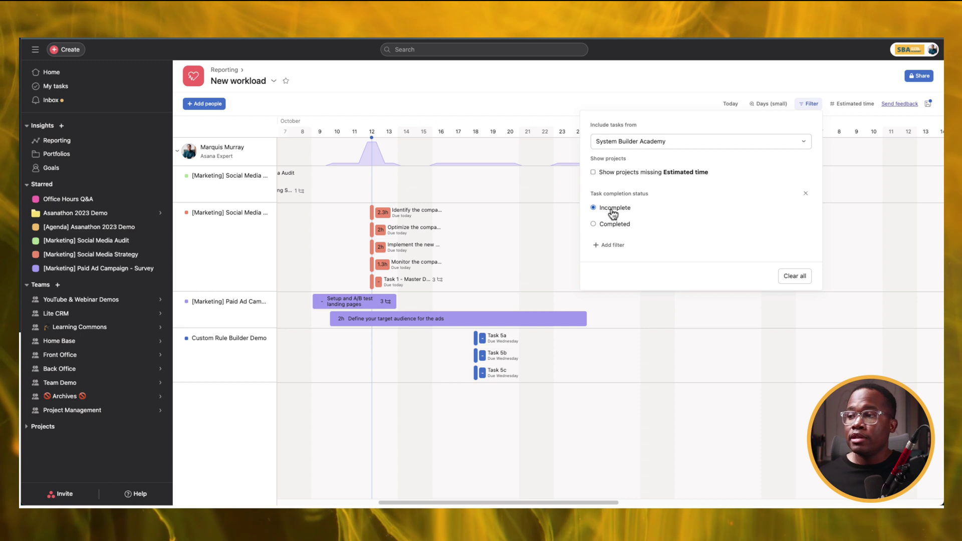
Step: Try a Task type filter with Milestone and Task on the workload, and remove that filter
{"action": "left_click", "coordinate": [613, 245]}
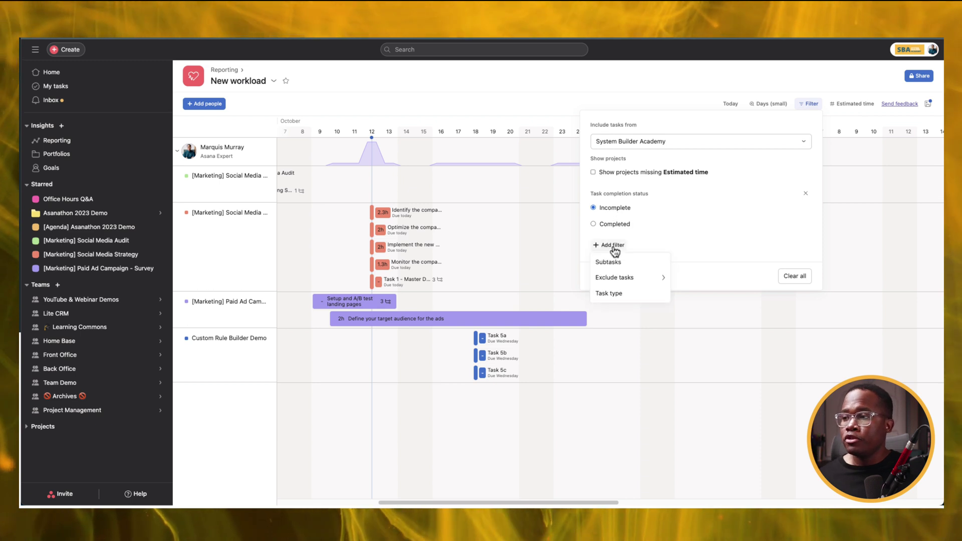
{"action": "left_click", "coordinate": [620, 296]}
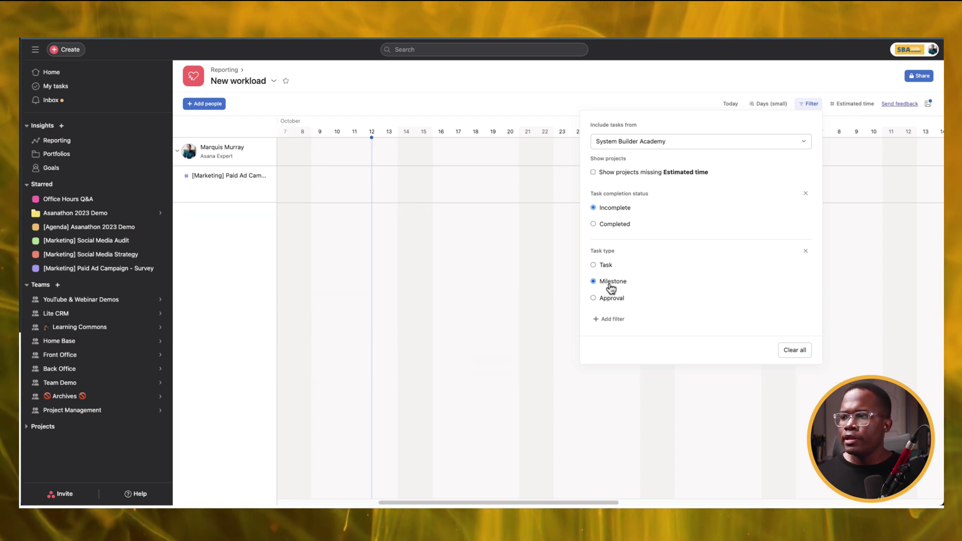
{"action": "left_click", "coordinate": [608, 266]}
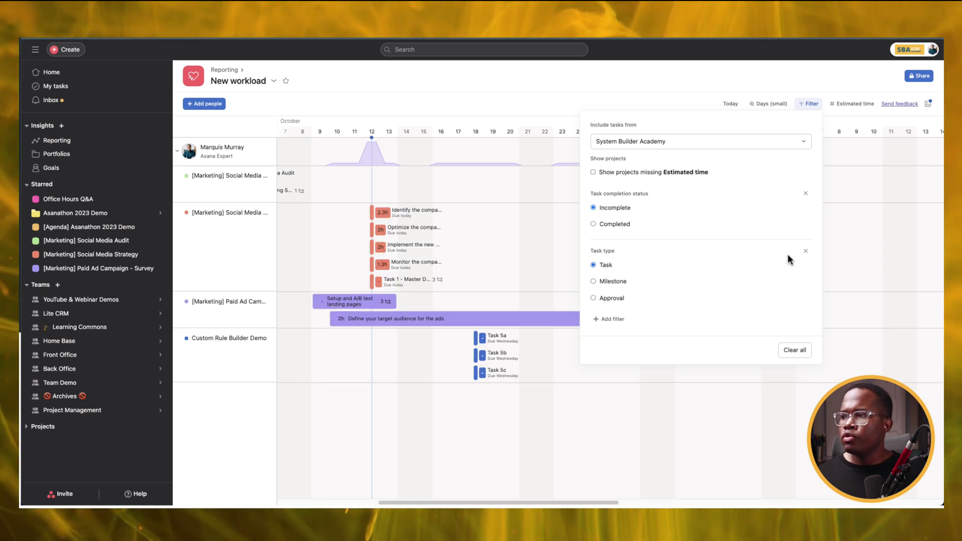
{"action": "left_click", "coordinate": [805, 251]}
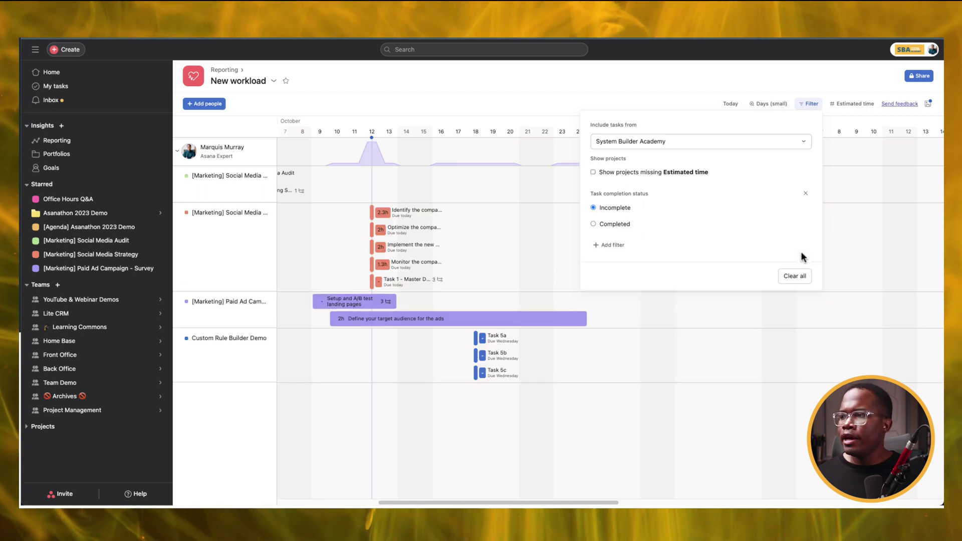
Step: Open the source choices for which tasks the workload filter includes
{"action": "left_click", "coordinate": [625, 143]}
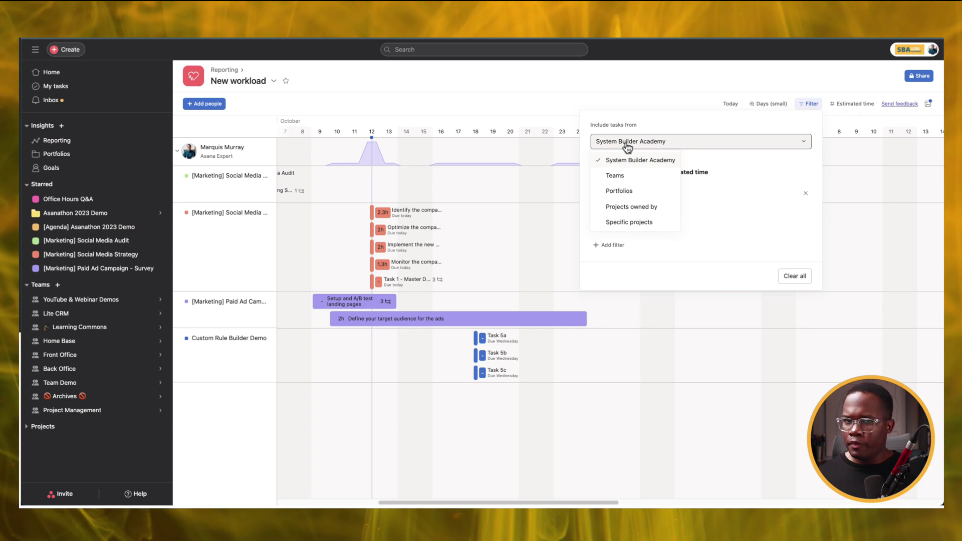